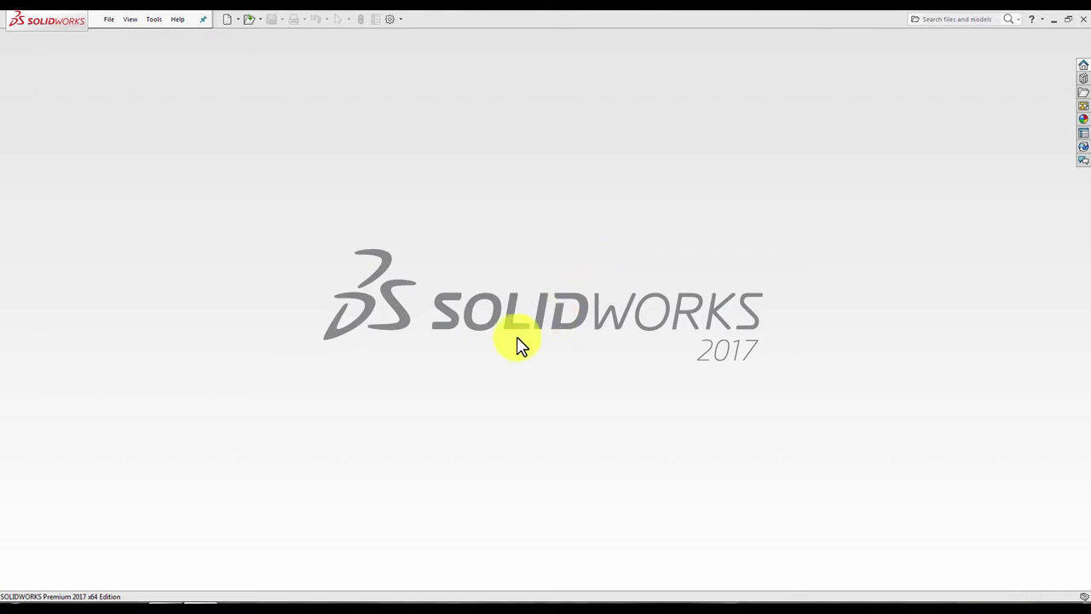
# Create a new assembly document.
pyautogui.click(545, 287)
pyautogui.hotkey('ctrl', 'n')
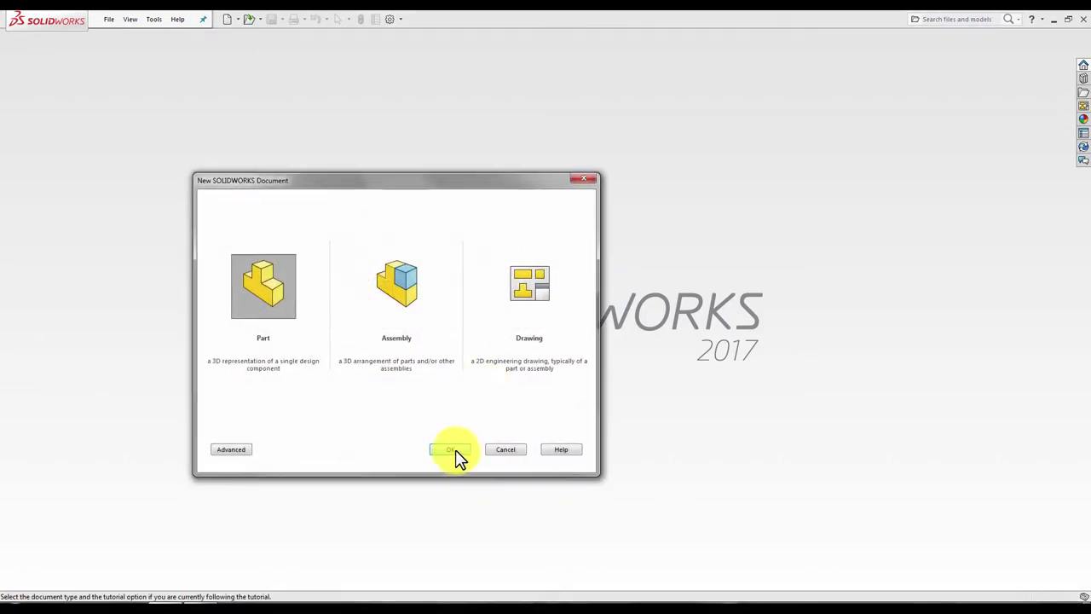
pyautogui.click(455, 449)
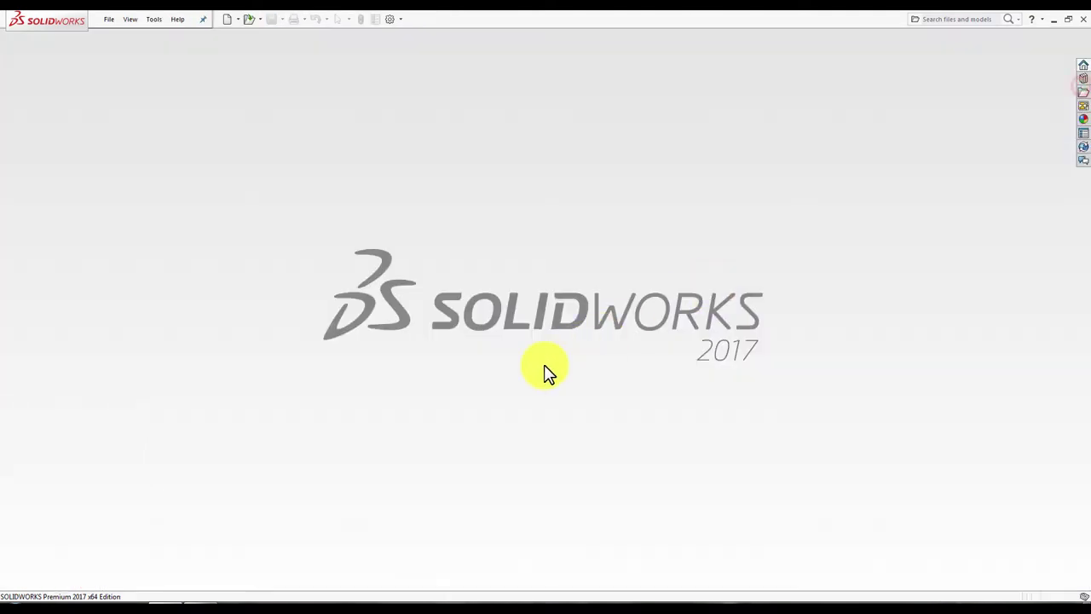
pyautogui.hotkey('ctrl', 'n')
pyautogui.doubleClick(391, 290)
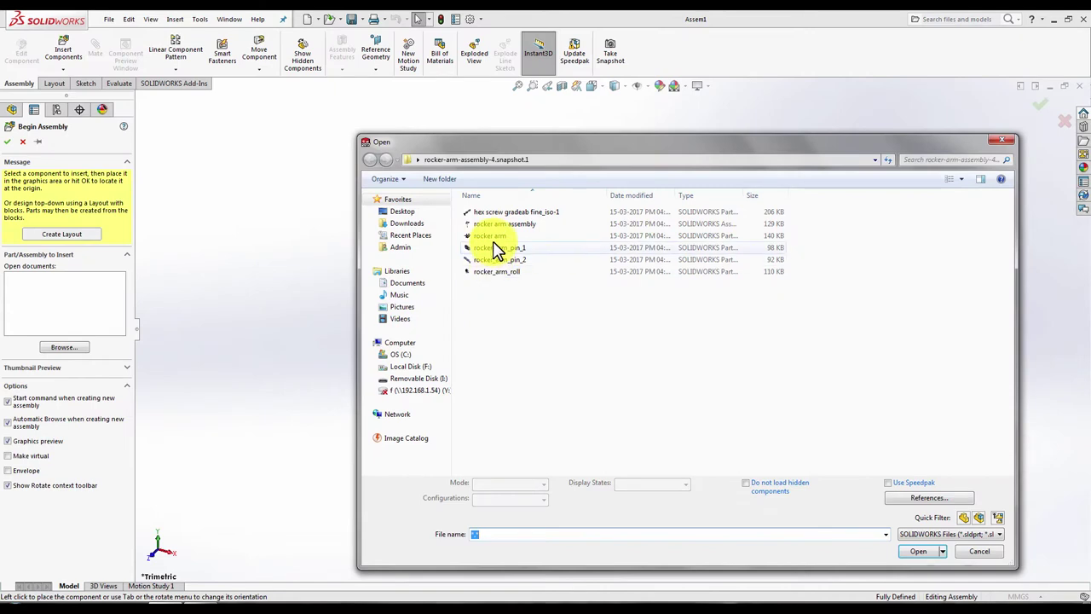
# Insert the rocker arm part and place it in the graphics area.
pyautogui.click(498, 236)
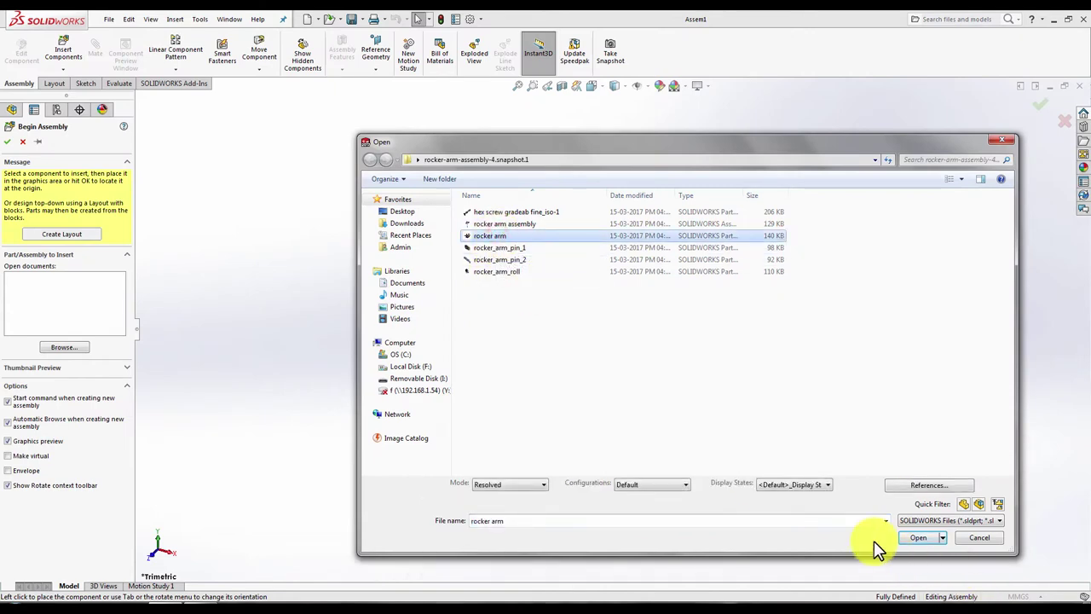
pyautogui.click(922, 539)
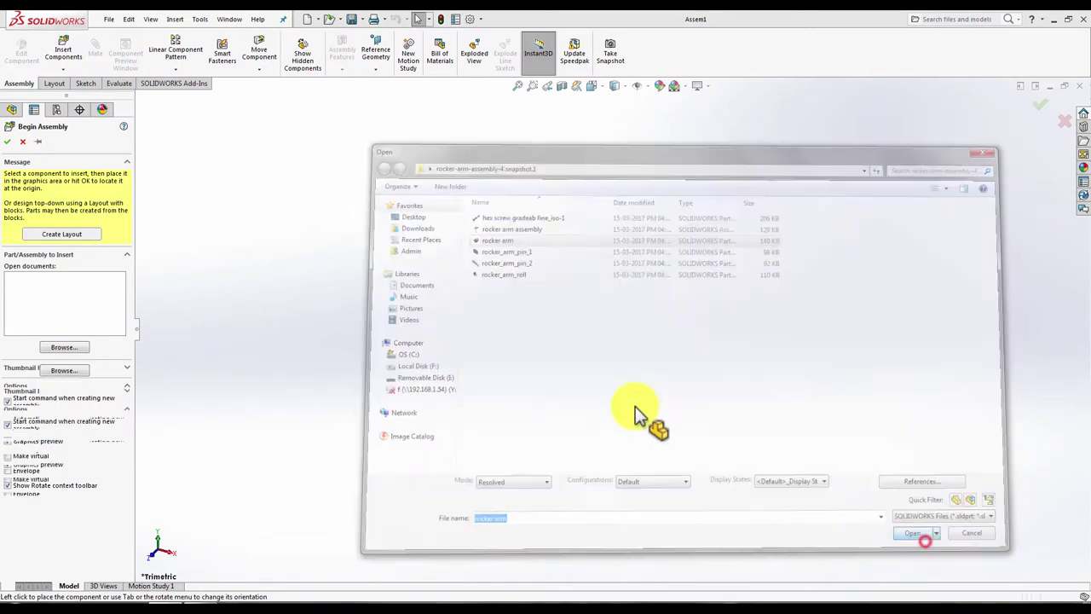
pyautogui.click(627, 332)
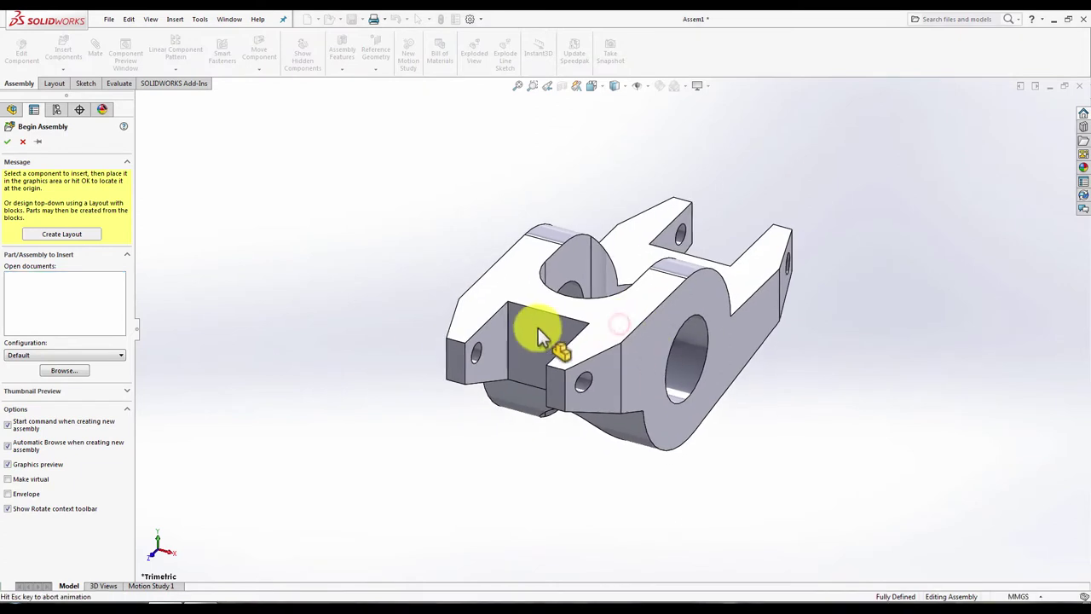
# Float the rocker arm and mate its Front Plane coincident with the assembly Front Plane.
pyautogui.rightClick(26, 241)
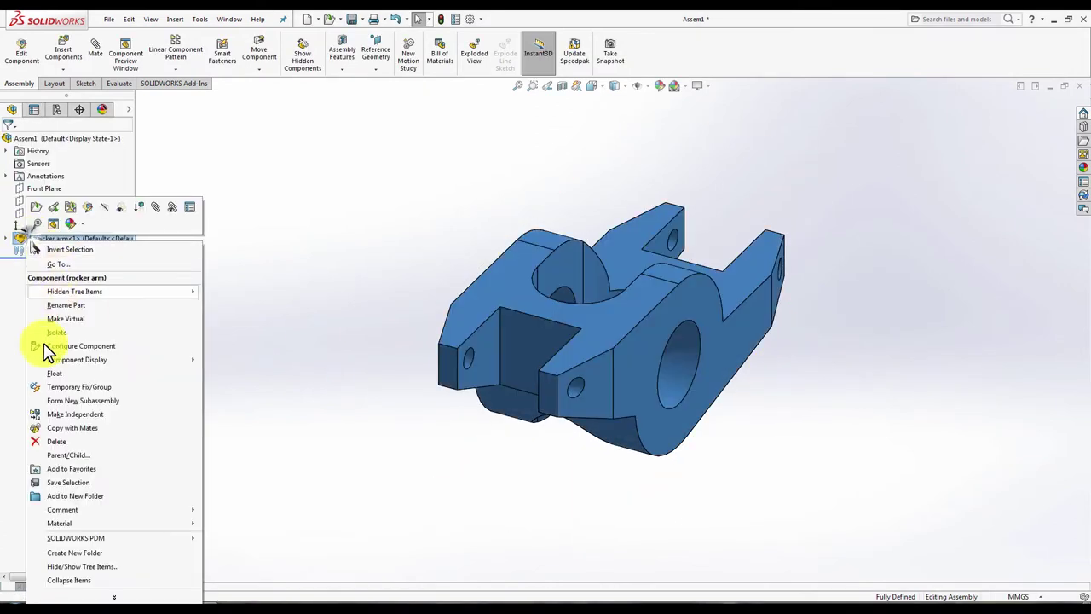
pyautogui.click(48, 377)
pyautogui.moveTo(646, 383); pyautogui.dragTo(511, 389, button='middle')
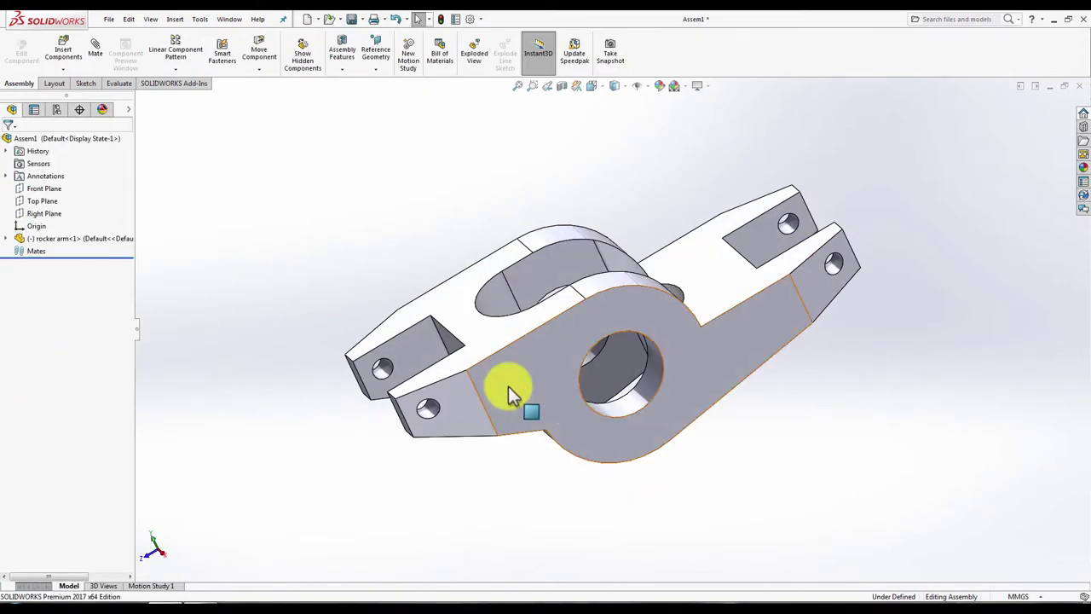
pyautogui.click(99, 58)
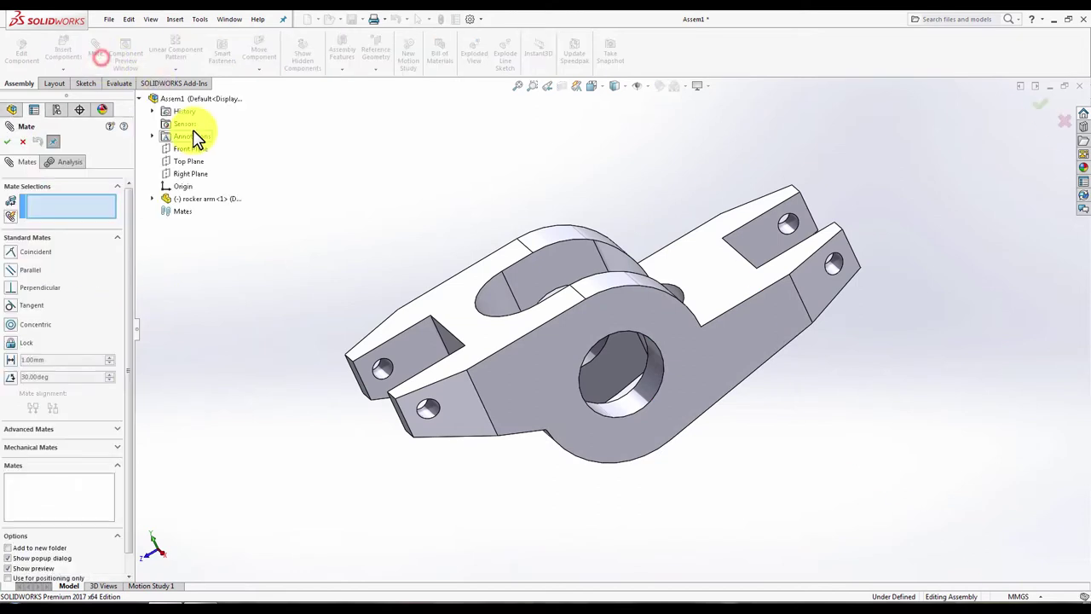
pyautogui.click(180, 152)
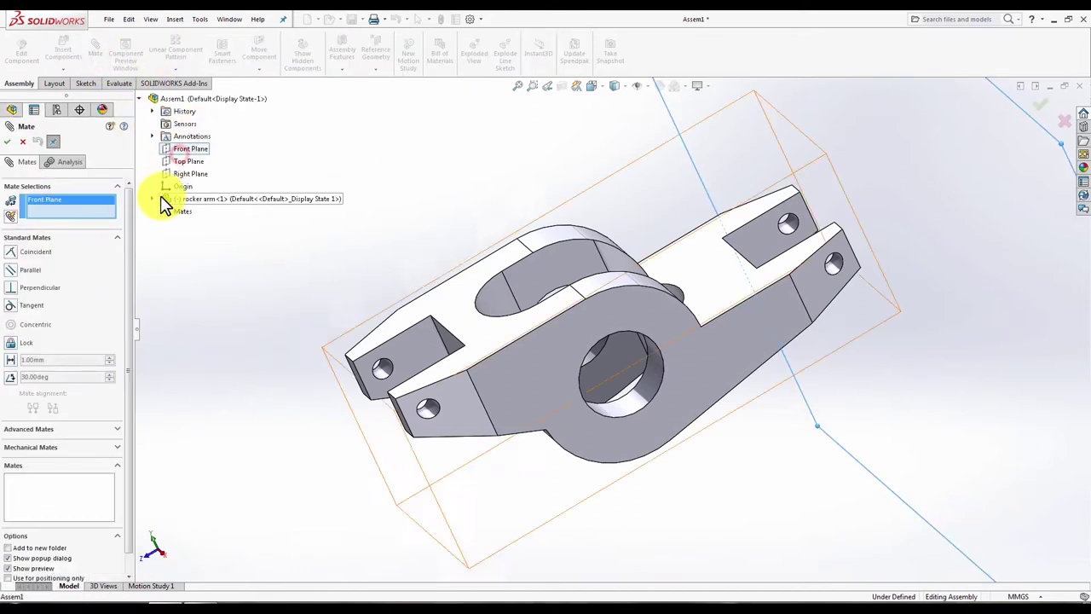
pyautogui.click(152, 199)
pyautogui.click(195, 264)
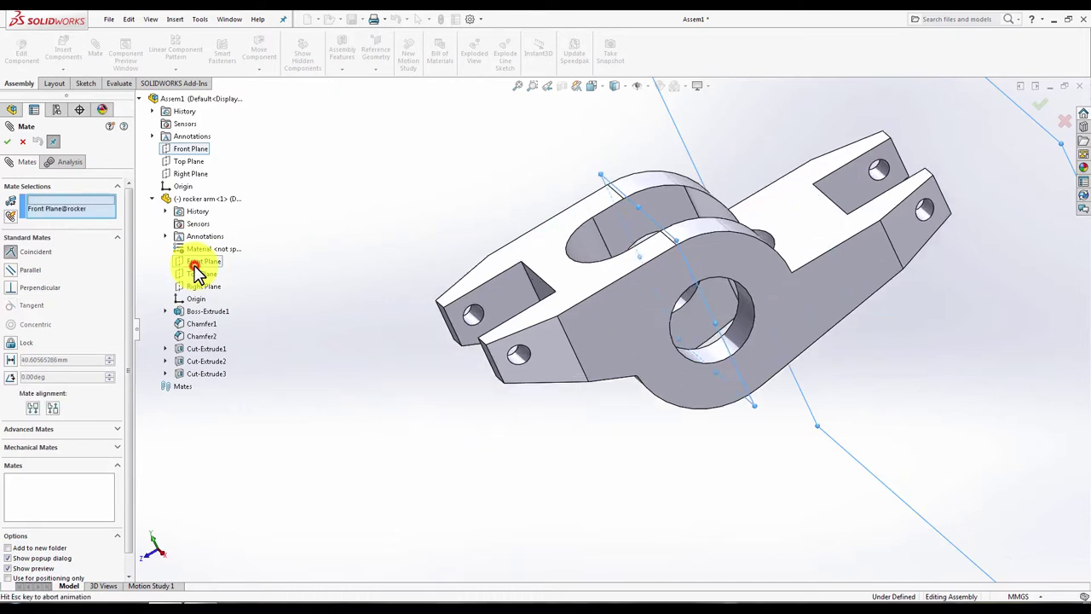
pyautogui.click(9, 142)
# Add coincident Top Plane and Right Plane mates, then switch to isometric view.
pyautogui.click(188, 161)
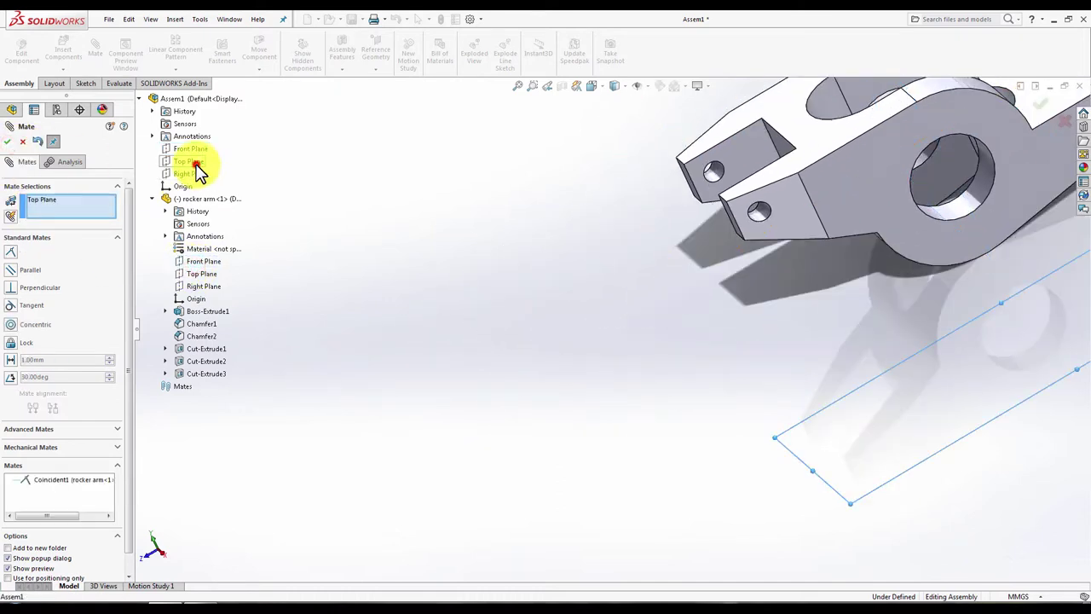
pyautogui.click(202, 273)
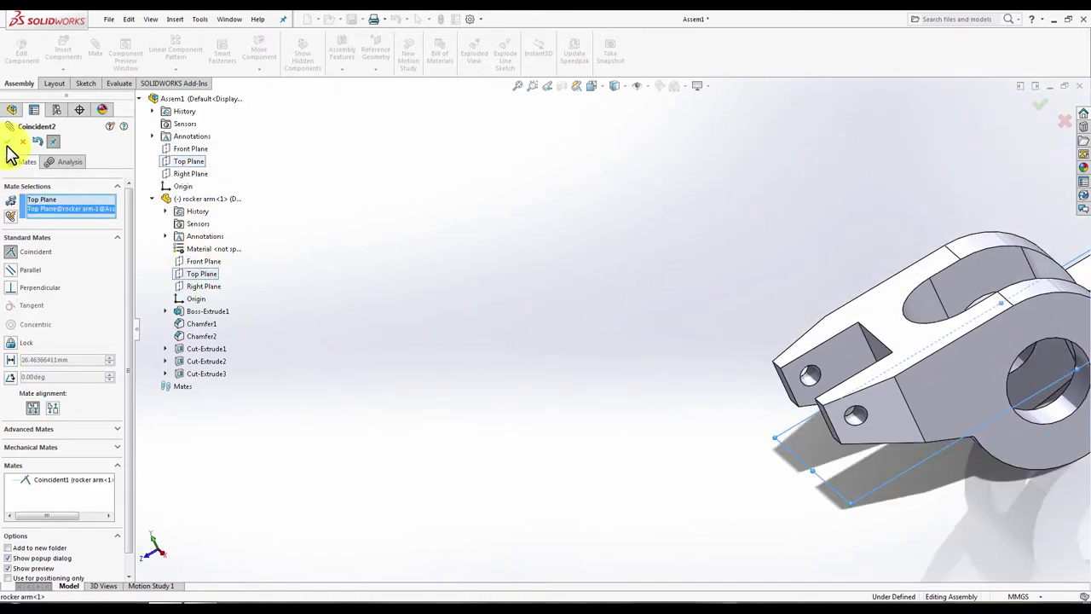
pyautogui.click(9, 142)
pyautogui.click(183, 175)
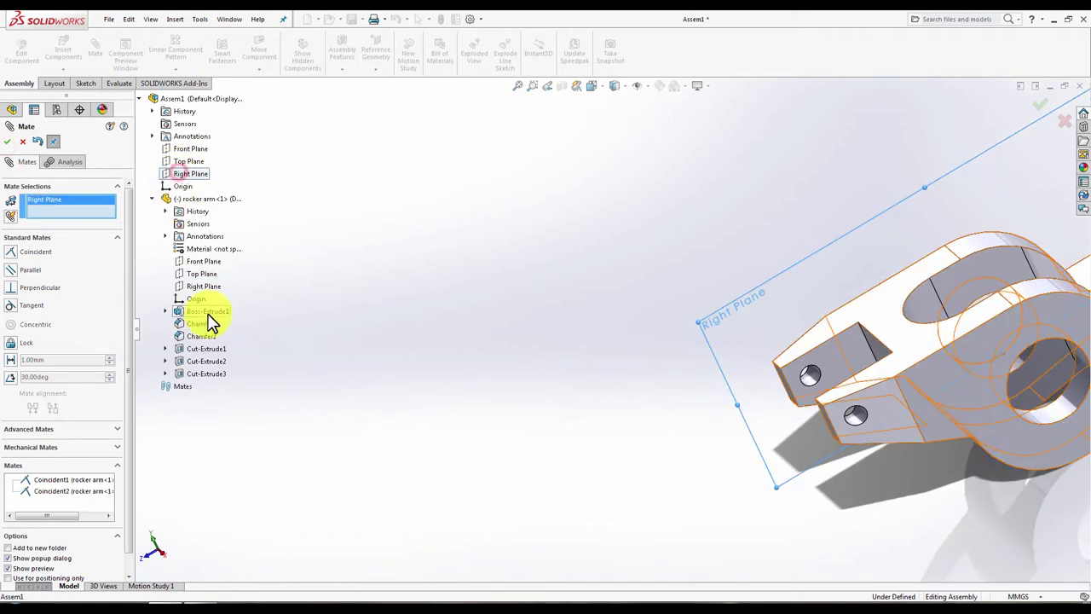
pyautogui.click(202, 287)
pyautogui.click(8, 143)
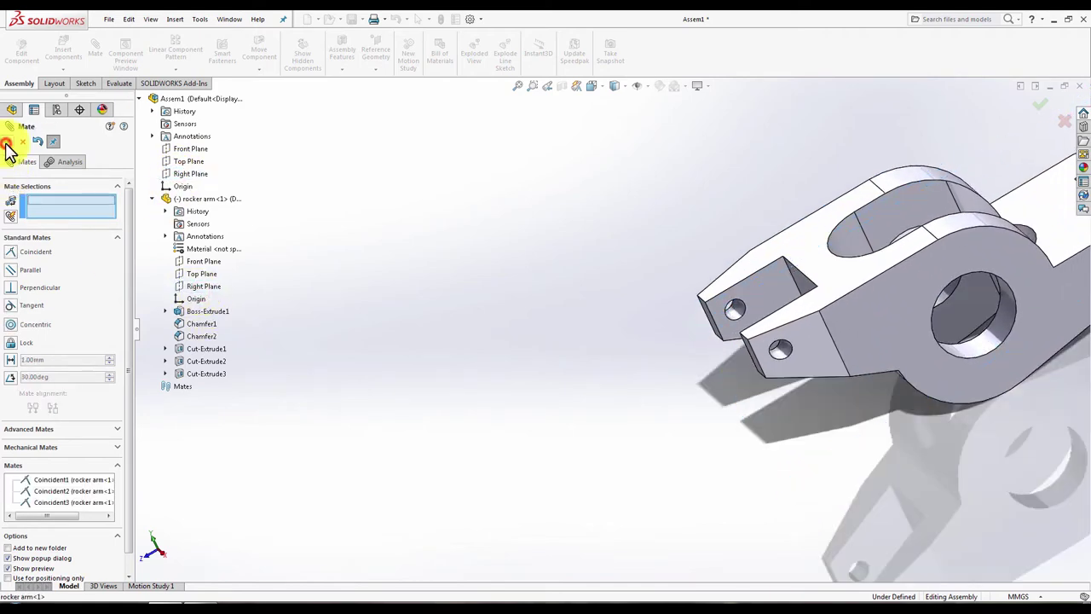
pyautogui.click(8, 142)
pyautogui.hotkey('ctrl', '7')
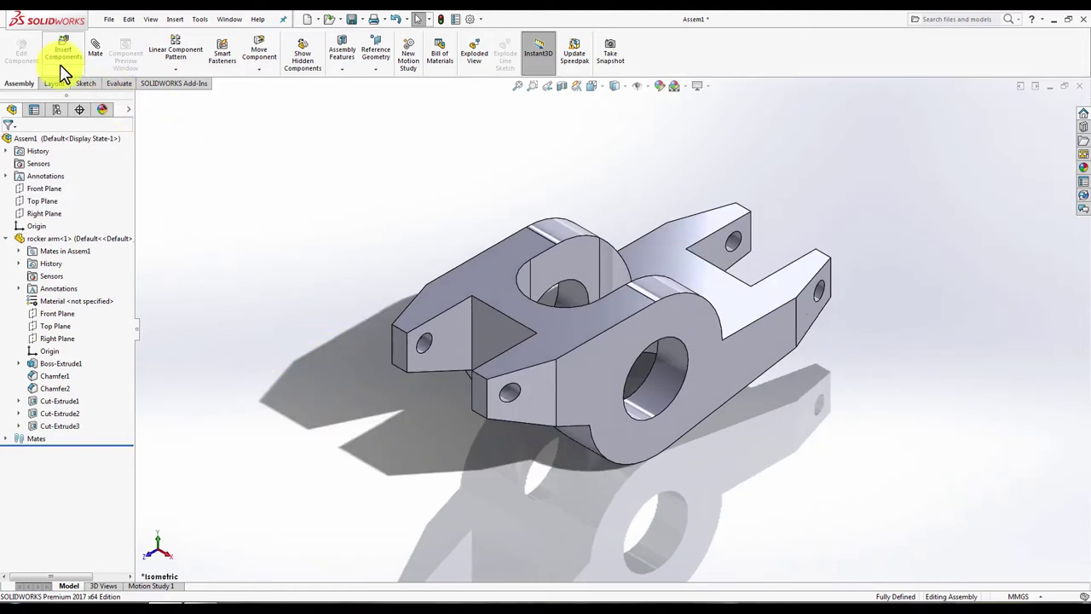
# Insert the rocker_arm_pin_1 part and place it beside the rocker arm.
pyautogui.click(62, 53)
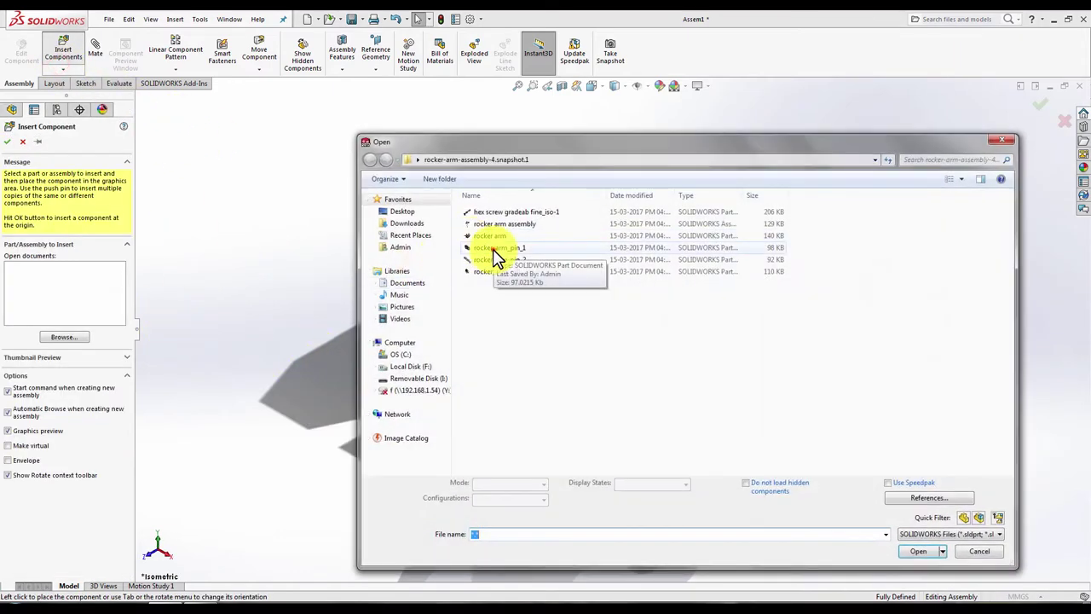
pyautogui.click(494, 249)
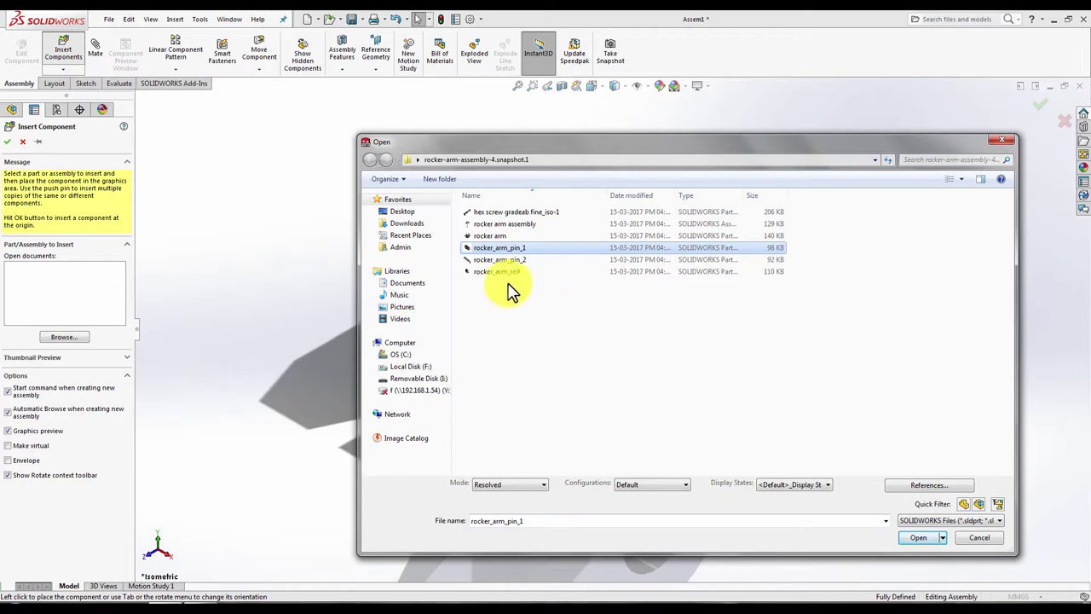
pyautogui.click(921, 535)
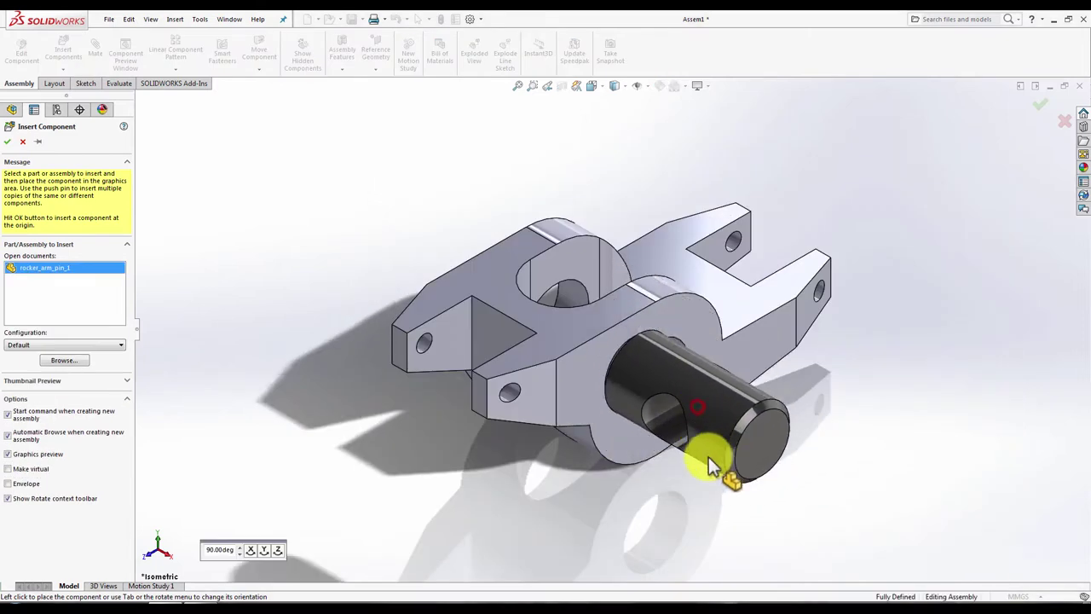
pyautogui.click(707, 457)
# Mate the pin's cylindrical face concentric with the rocker arm's central bore.
pyautogui.click(720, 427)
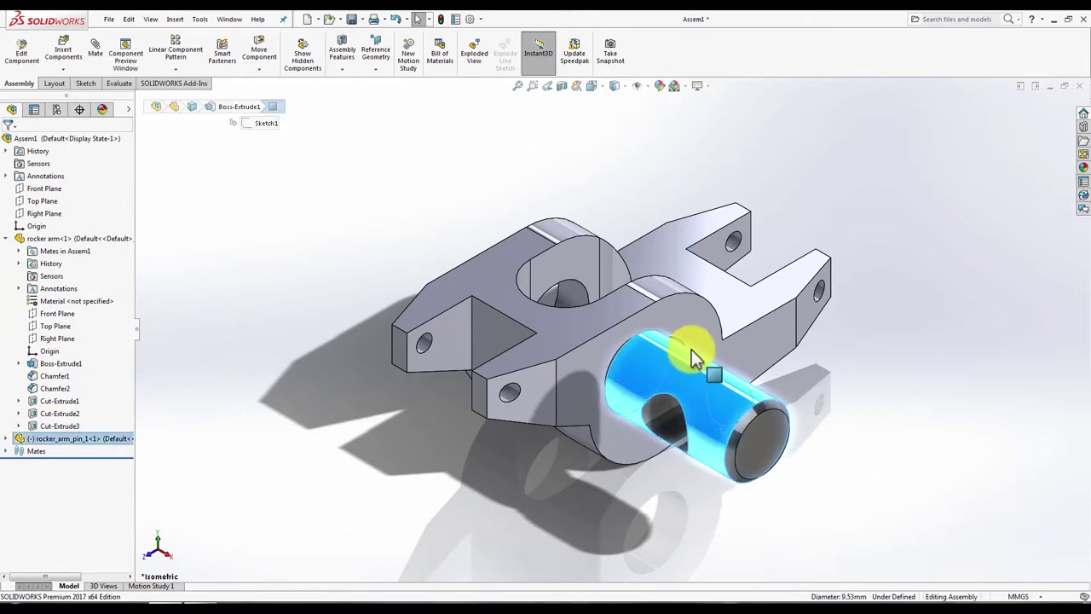
pyautogui.scroll(-5, 686, 358)
pyautogui.click(312, 186)
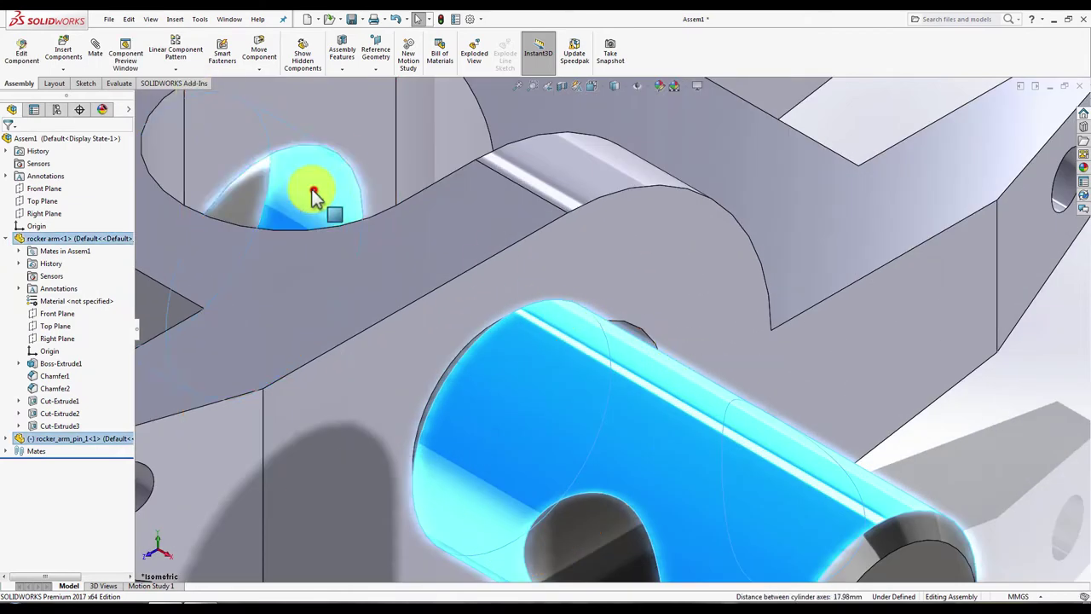
pyautogui.click(95, 53)
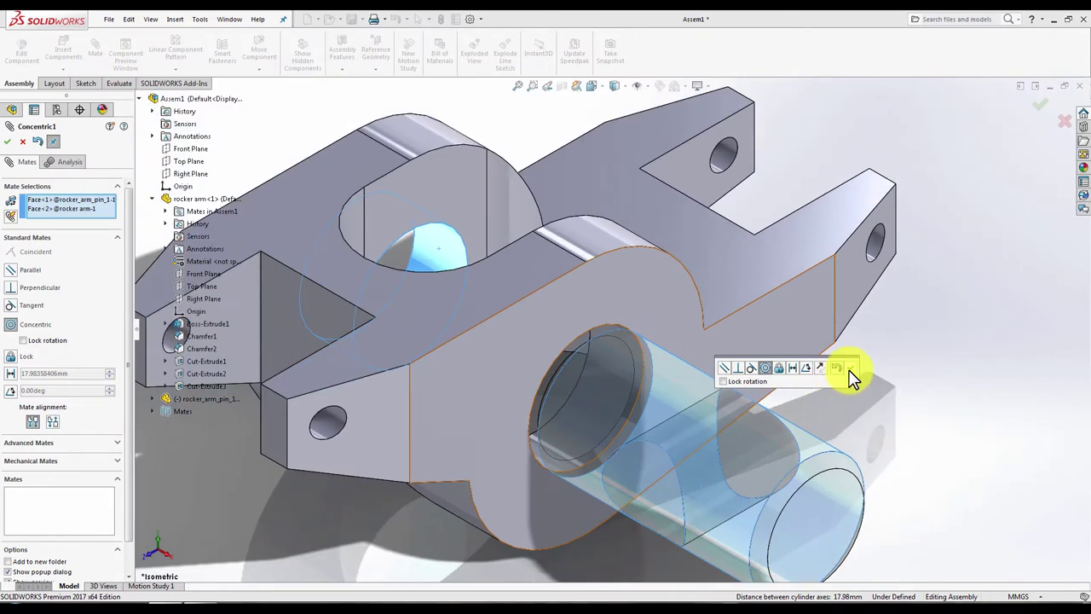
pyautogui.click(852, 375)
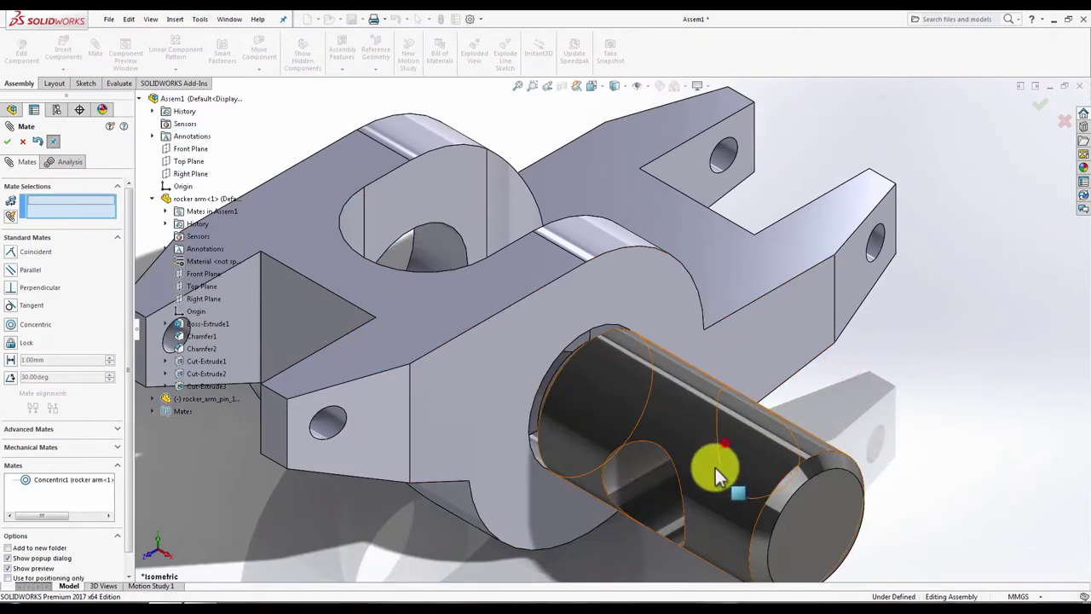
pyautogui.moveTo(715, 468); pyautogui.dragTo(796, 338)
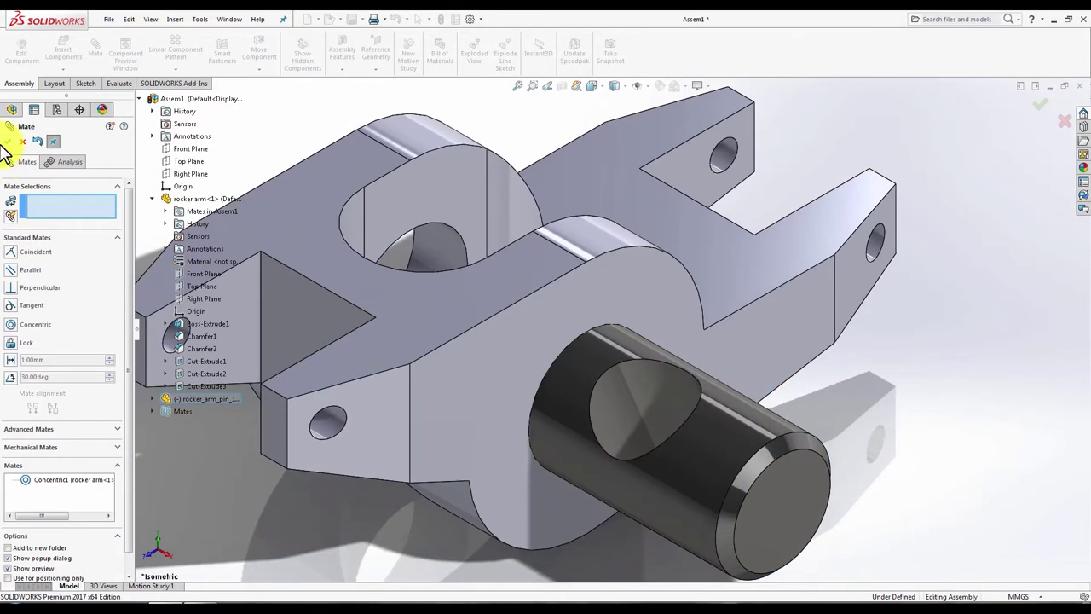
pyautogui.click(9, 142)
# Make the pin's end face coincident, flush with the rocker arm's side face.
pyautogui.click(788, 479)
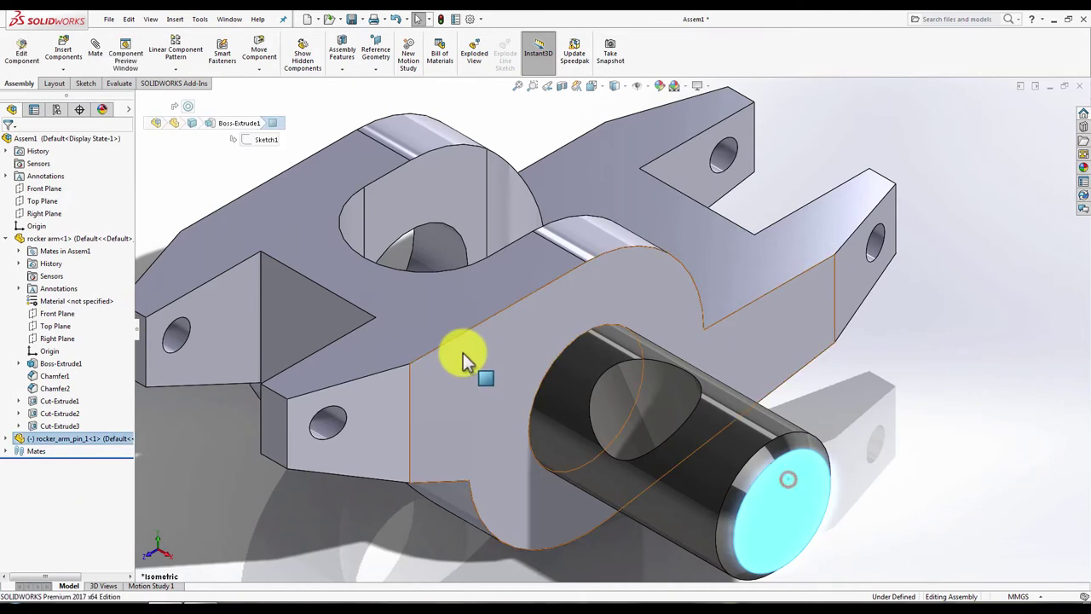
pyautogui.click(463, 353)
pyautogui.keyDown('ctrl'); pyautogui.click(757, 494); pyautogui.keyUp('ctrl')
pyautogui.rightClick(757, 494)
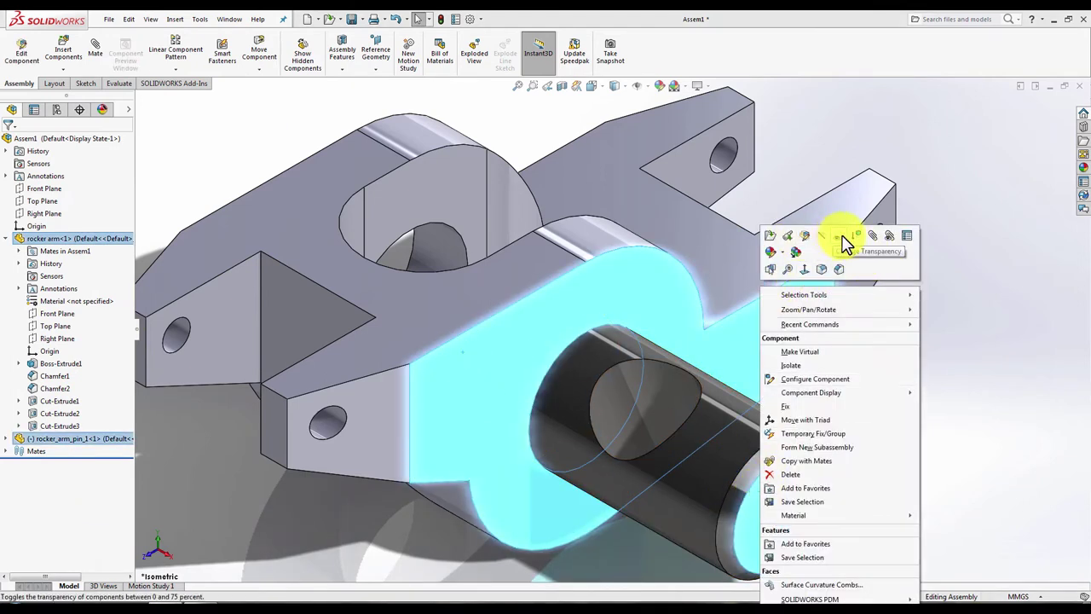
pyautogui.click(873, 236)
pyautogui.click(803, 341)
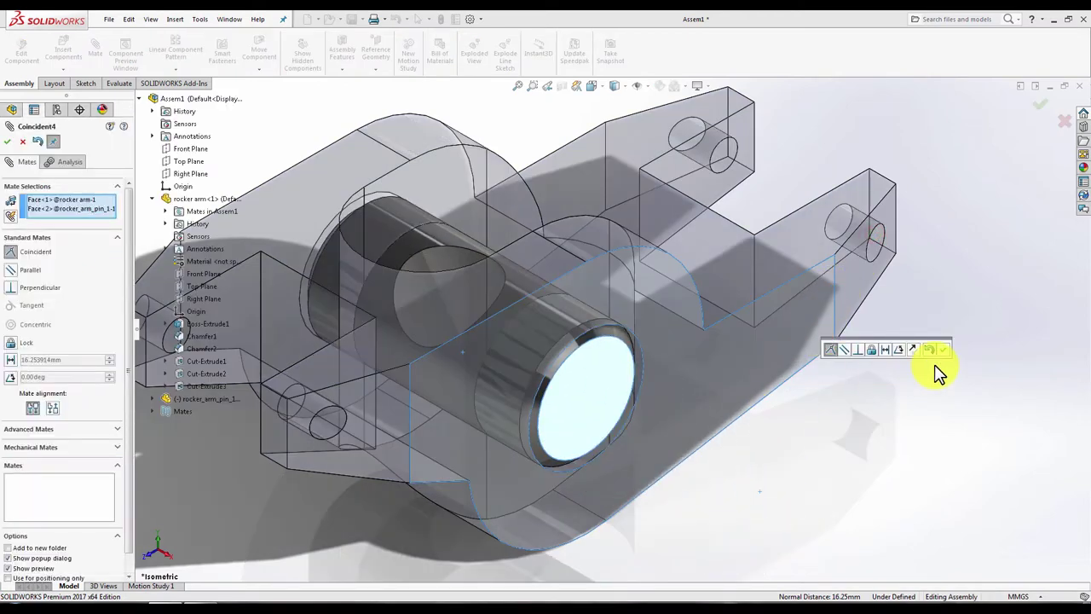
pyautogui.click(944, 349)
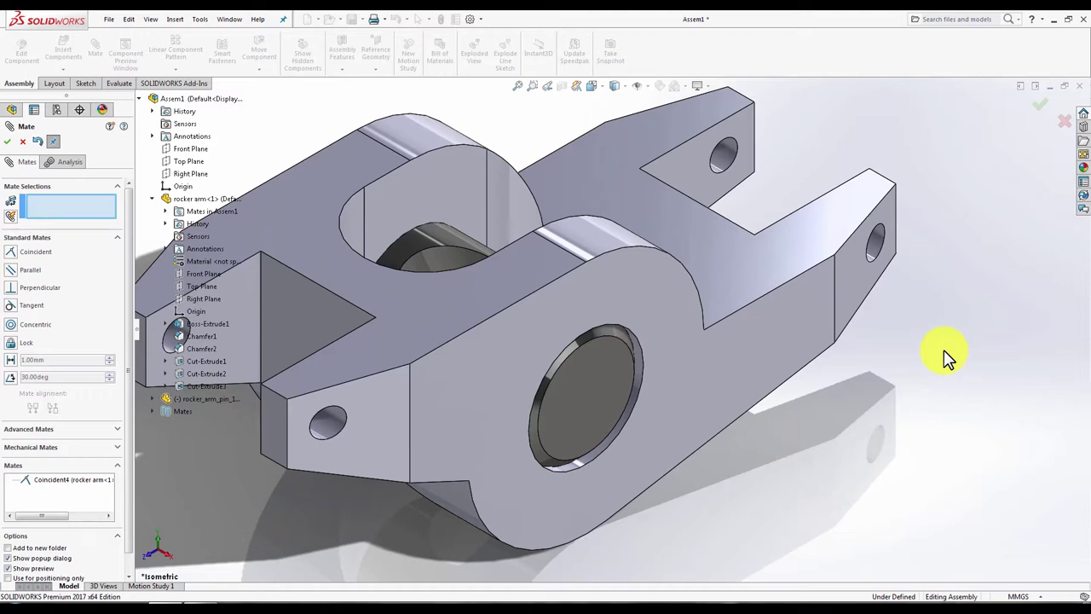
# Mate the pin's Top Plane coincident with the rocker arm's Front Plane.
pyautogui.click(560, 377)
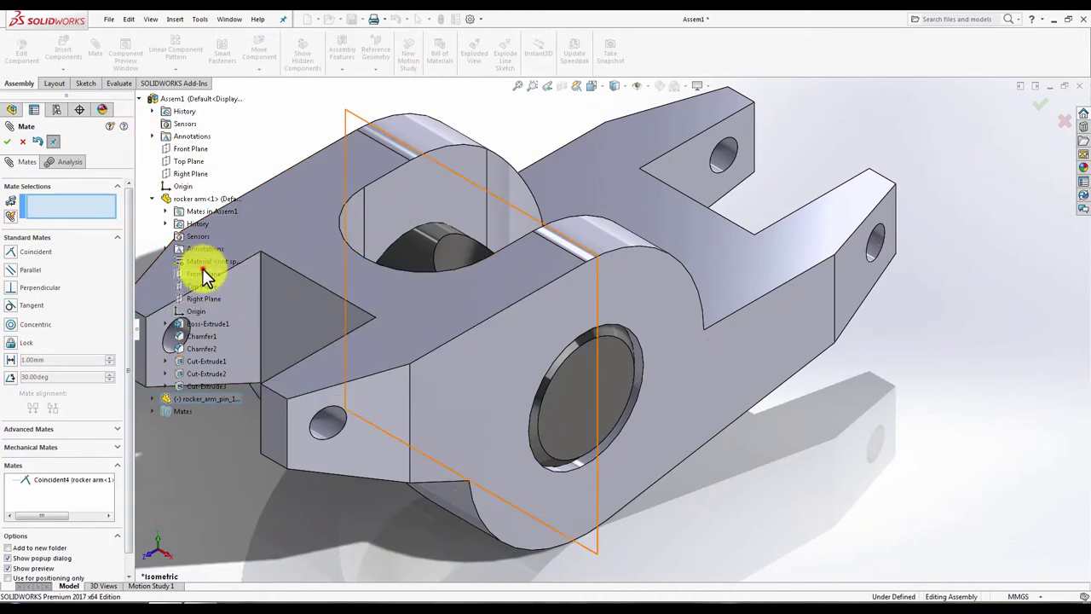
pyautogui.click(203, 269)
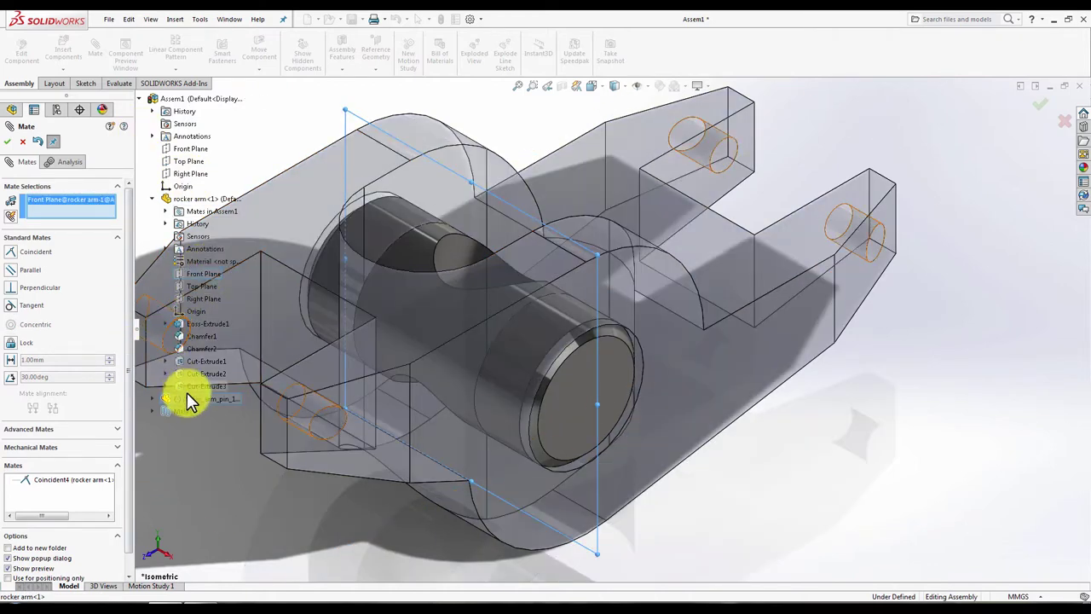
pyautogui.click(150, 399)
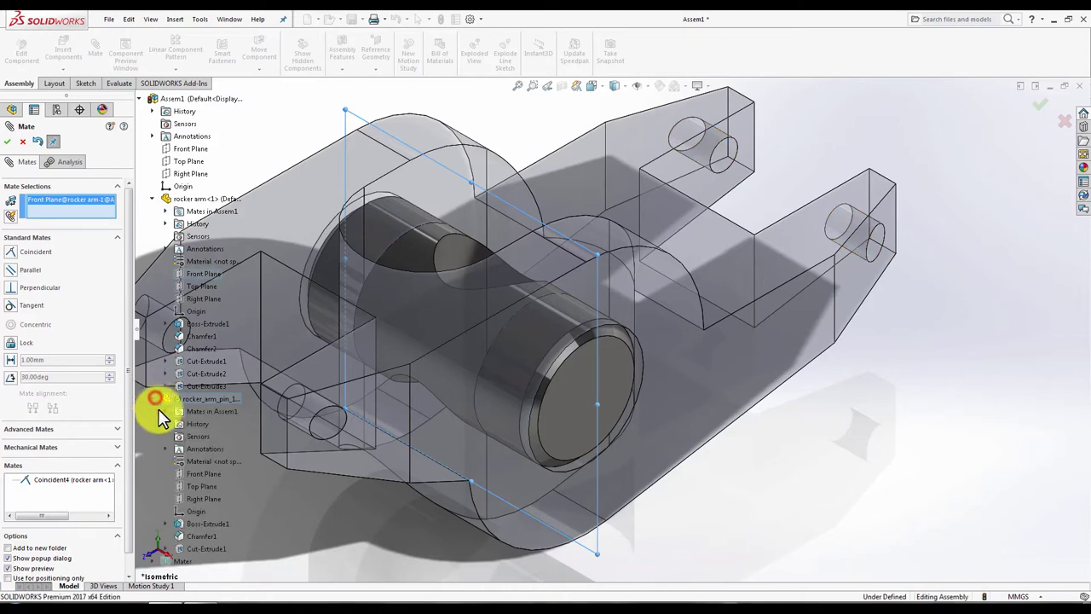
pyautogui.click(197, 485)
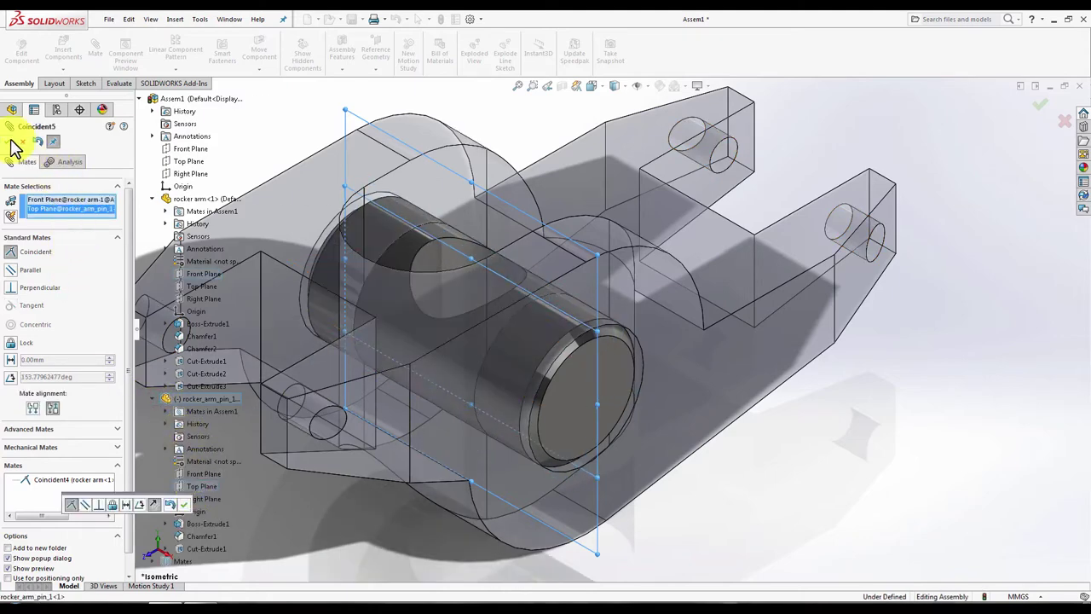
pyautogui.click(11, 141)
pyautogui.click(11, 141)
pyautogui.scroll(3, 804, 426)
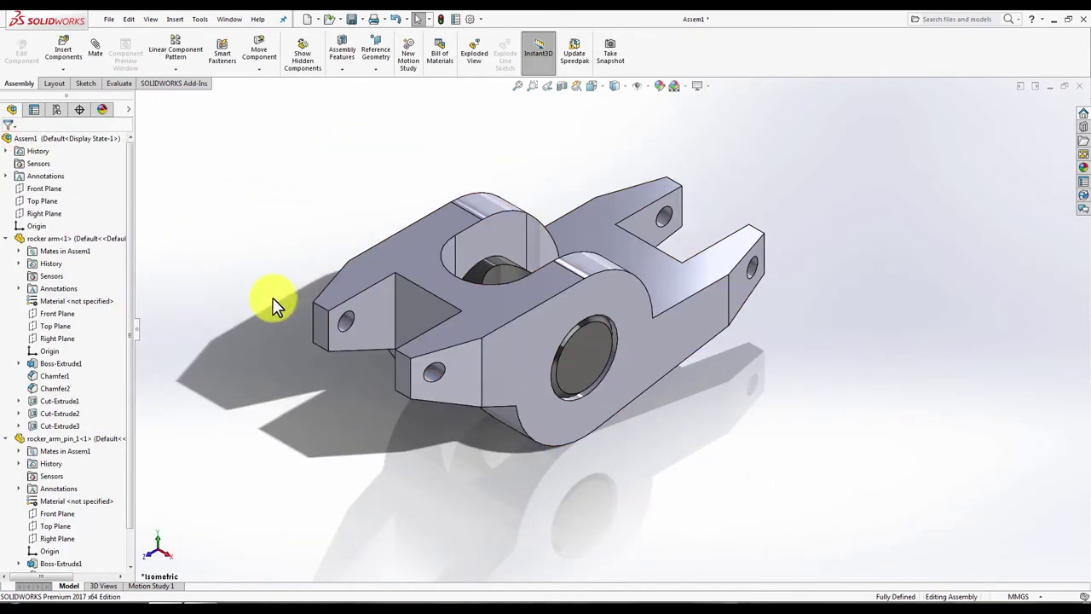
# Insert the ISO 8676 M8x1.0 x 55 hex screw beside the rocker arm.
pyautogui.click(69, 60)
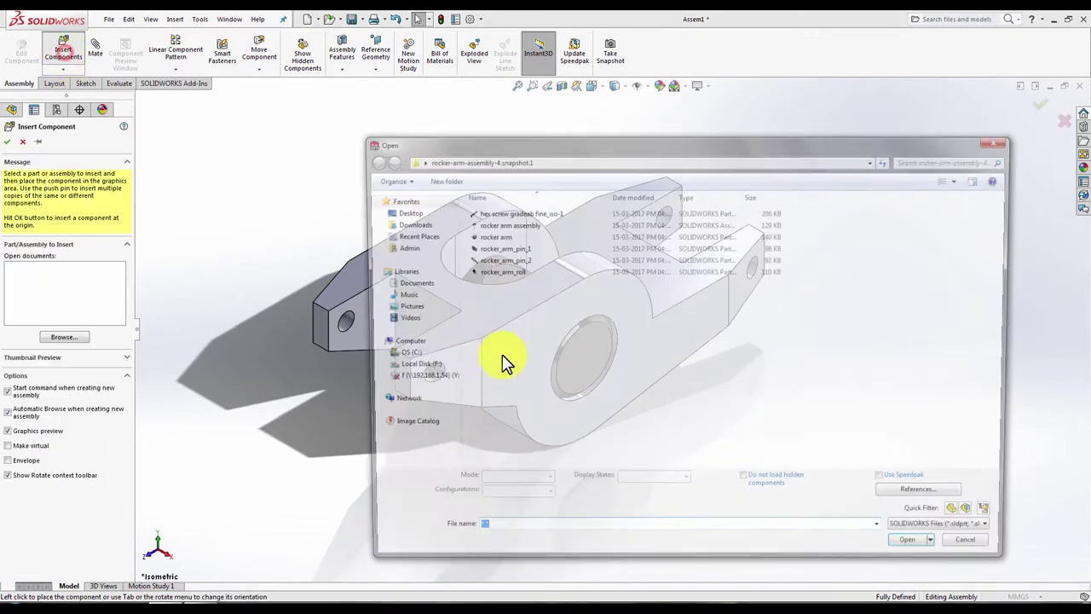
pyautogui.click(515, 213)
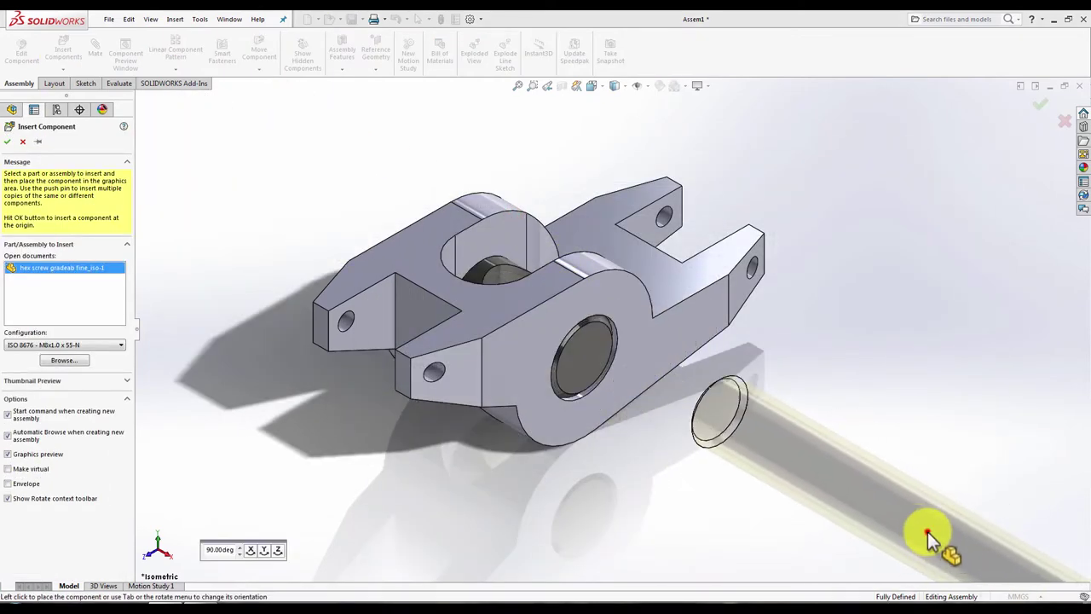
pyautogui.click(927, 532)
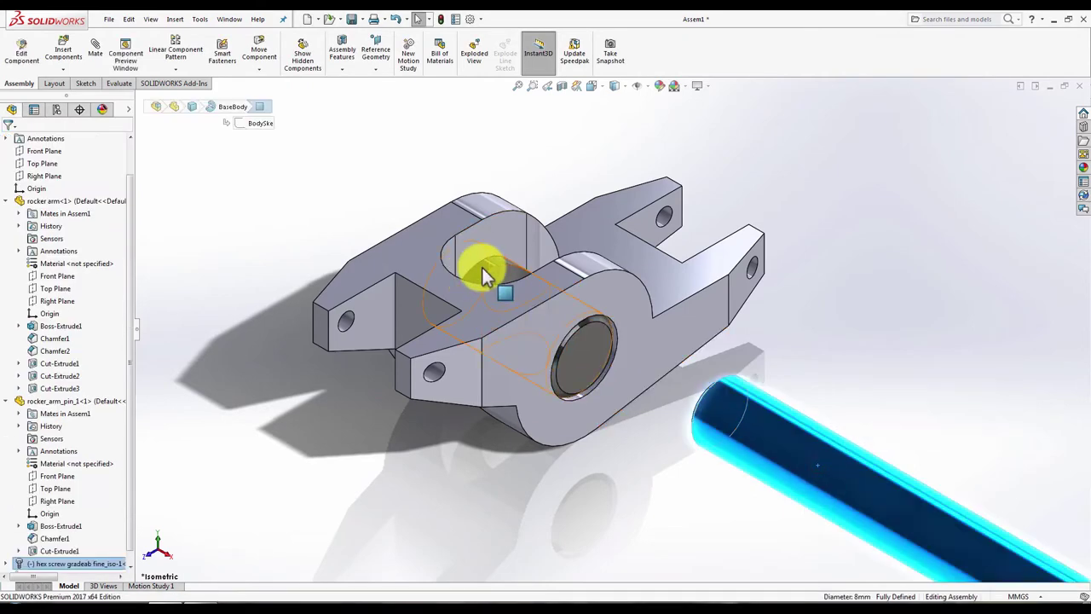
# Mate the hex screw concentric with the pin's cross hole, flipped so the head sits on top.
pyautogui.keyDown('ctrl'); pyautogui.click(500, 267); pyautogui.keyUp('ctrl')
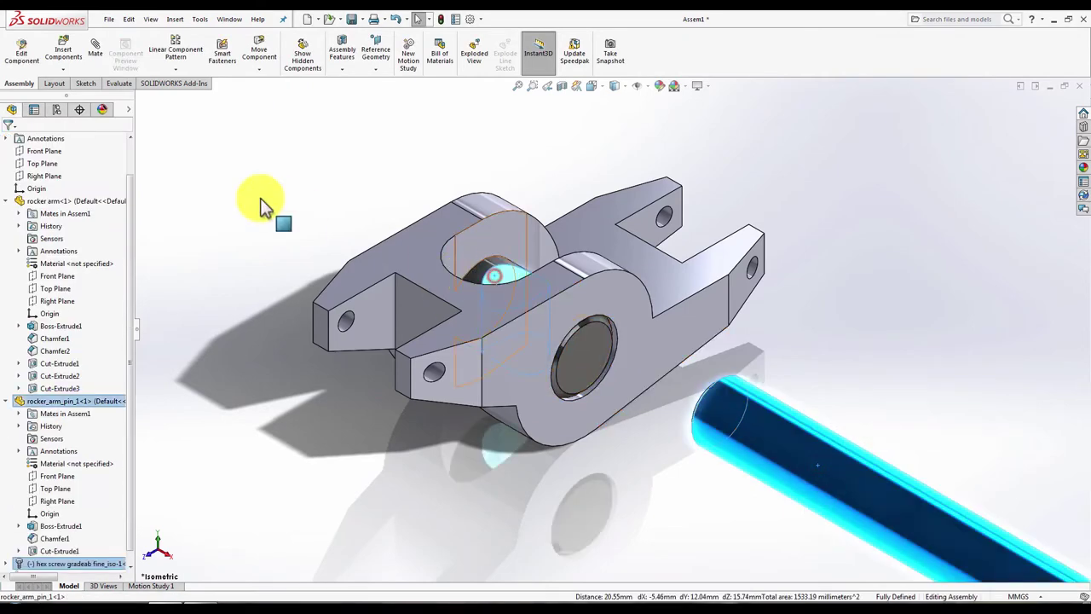
pyautogui.click(90, 61)
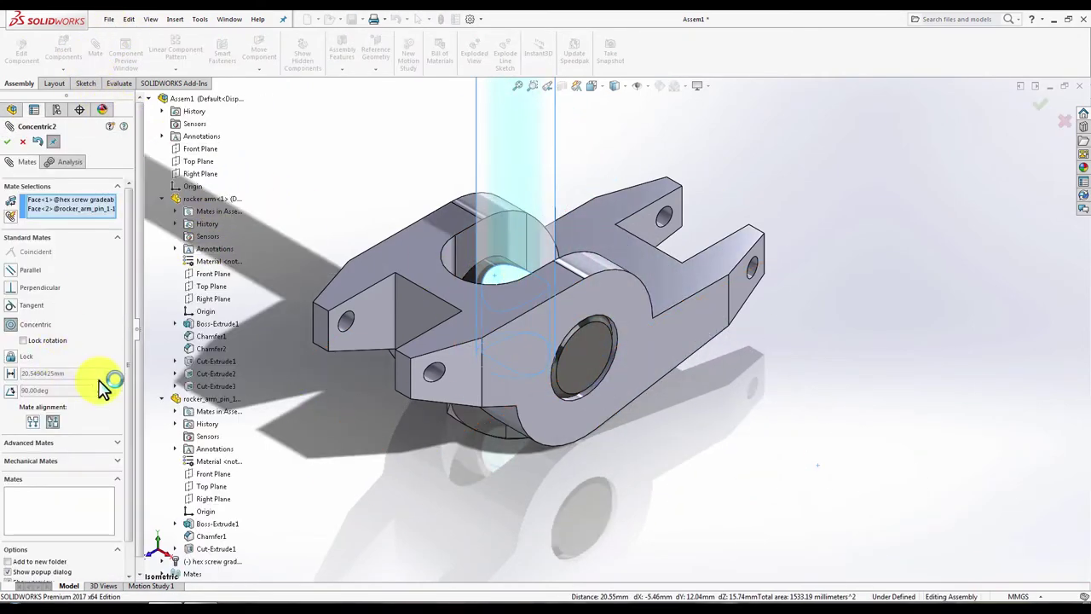
pyautogui.click(51, 420)
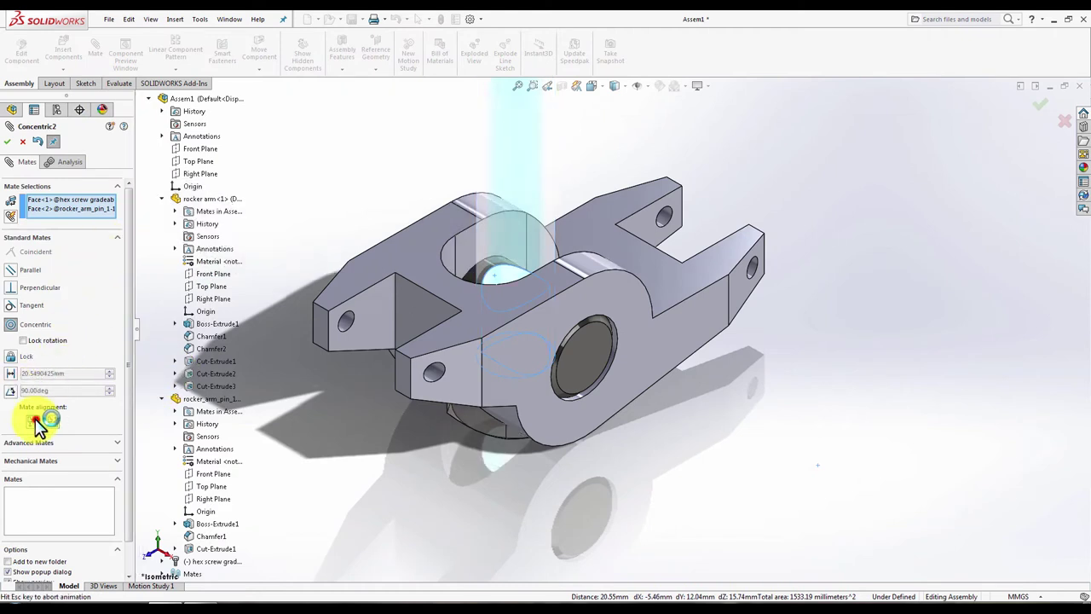
pyautogui.click(8, 143)
pyautogui.scroll(3, 645, 334)
pyautogui.moveTo(580, 468)
pyautogui.mouseDown()
pyautogui.moveTo(571, 324)
pyautogui.moveTo(581, 323)
pyautogui.mouseUp()
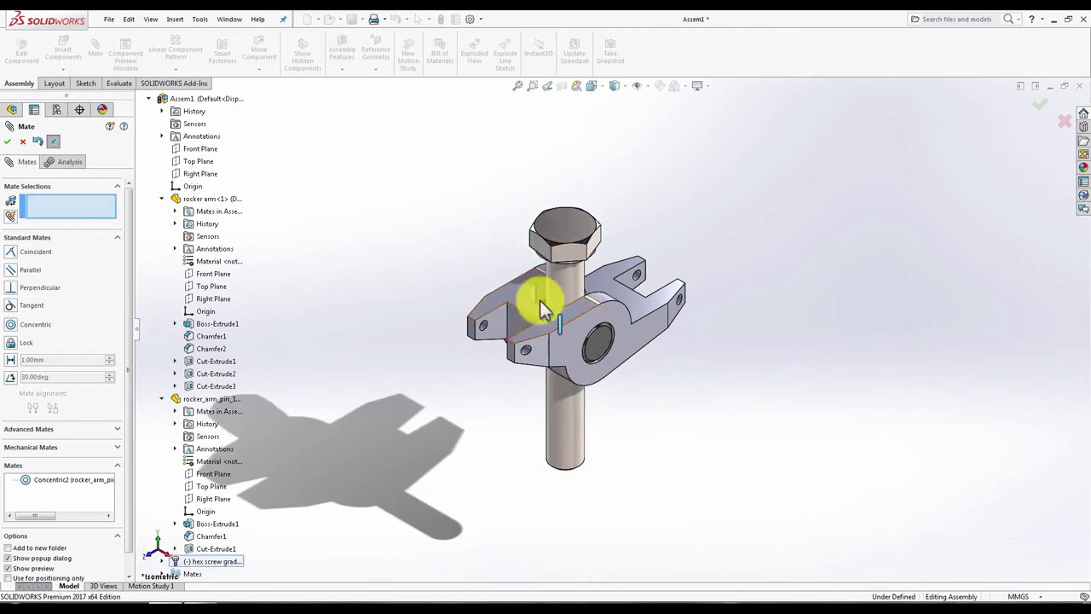
# Make the screw's Plane2 parallel to the assembly Front Plane.
pyautogui.click(162, 199)
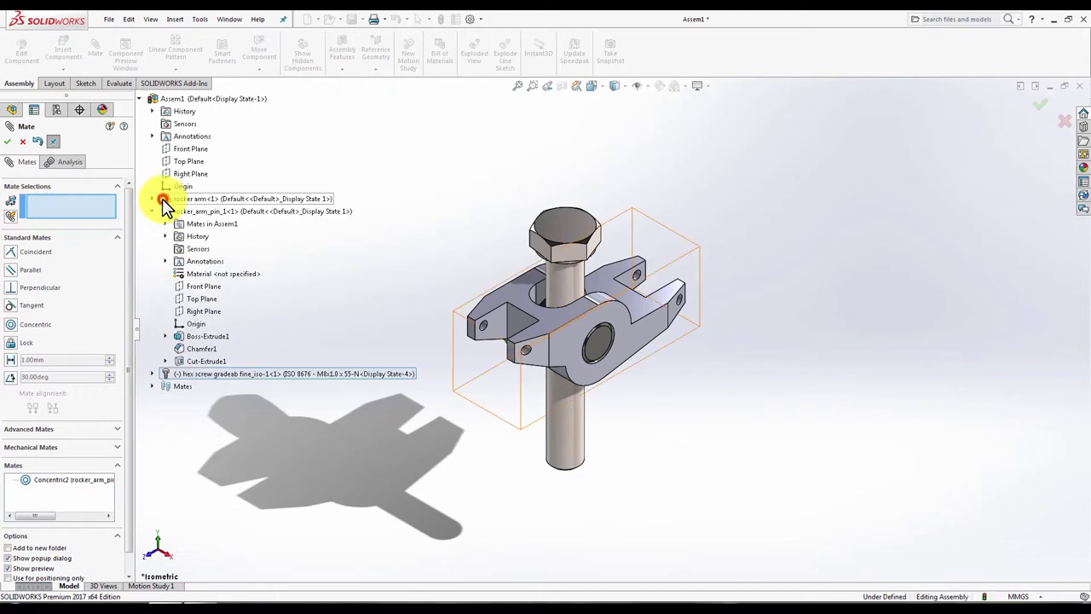
pyautogui.click(152, 212)
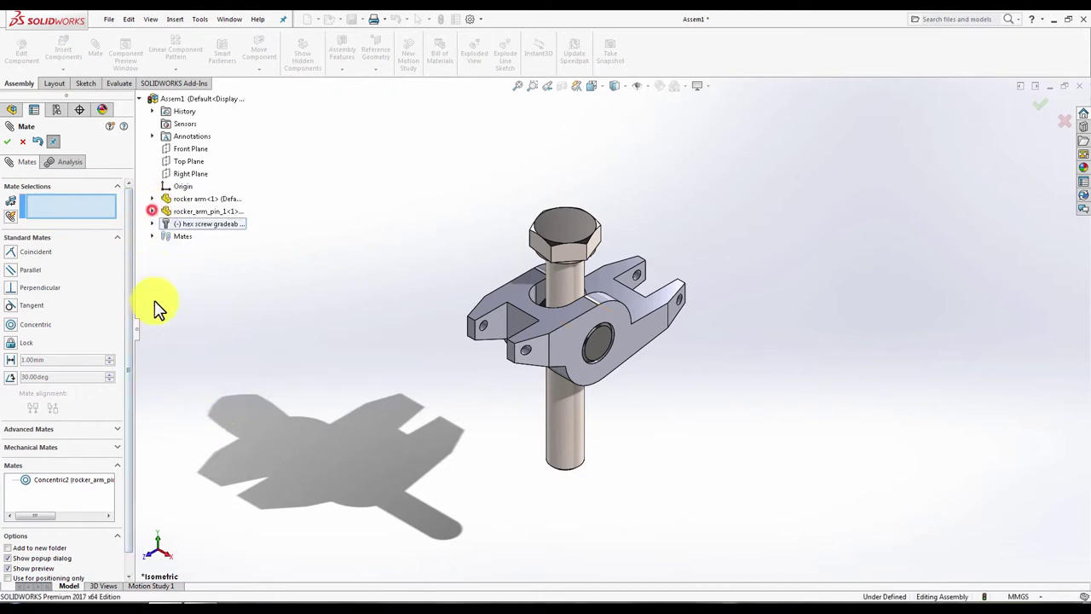
pyautogui.click(151, 224)
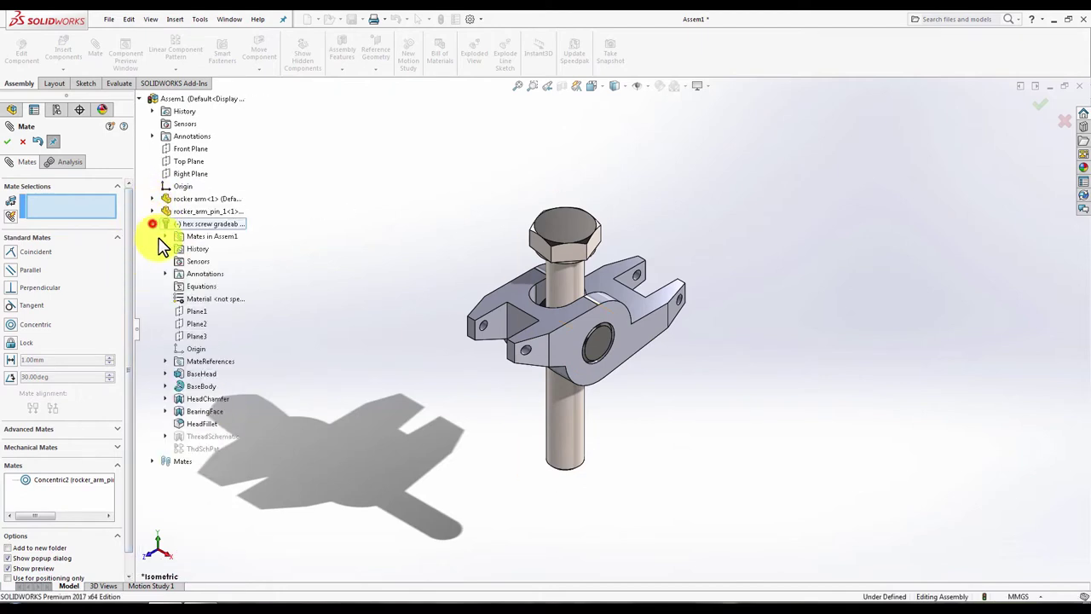
pyautogui.click(201, 324)
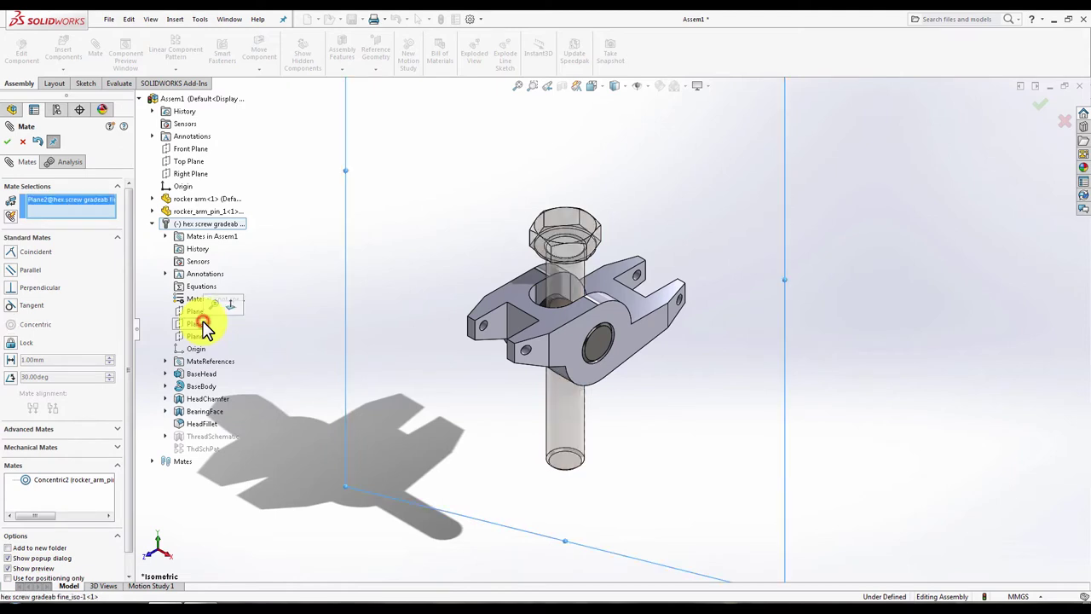
pyautogui.click(190, 152)
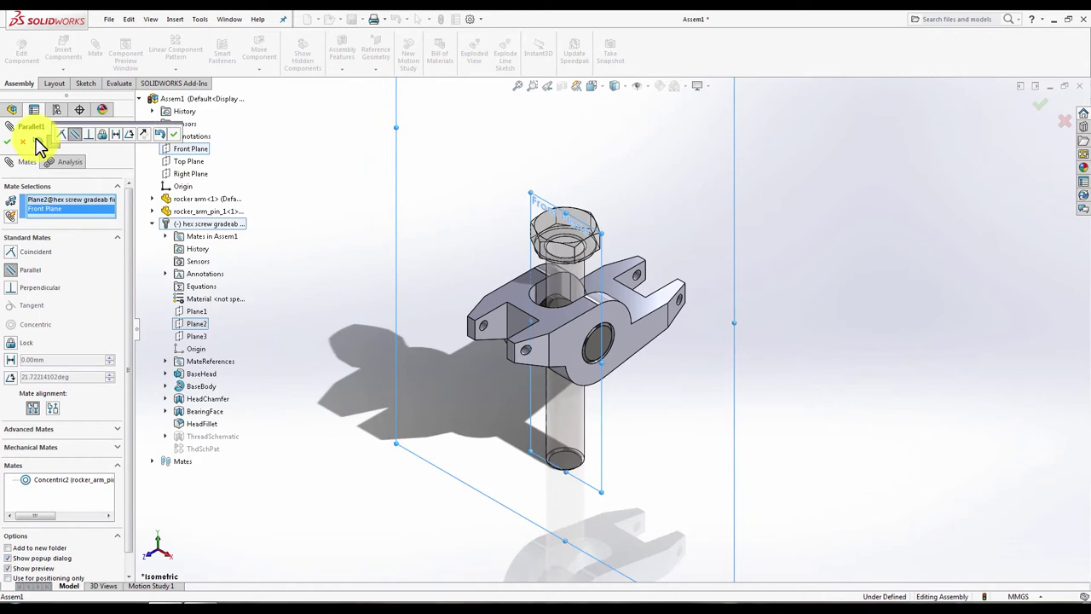
pyautogui.click(173, 134)
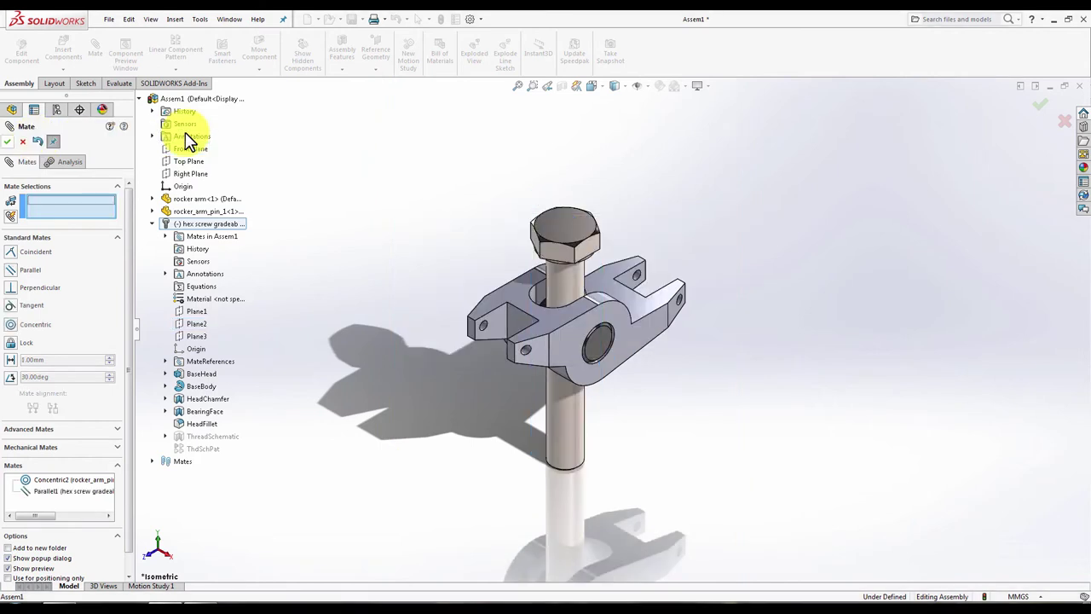
pyautogui.press('Escape')
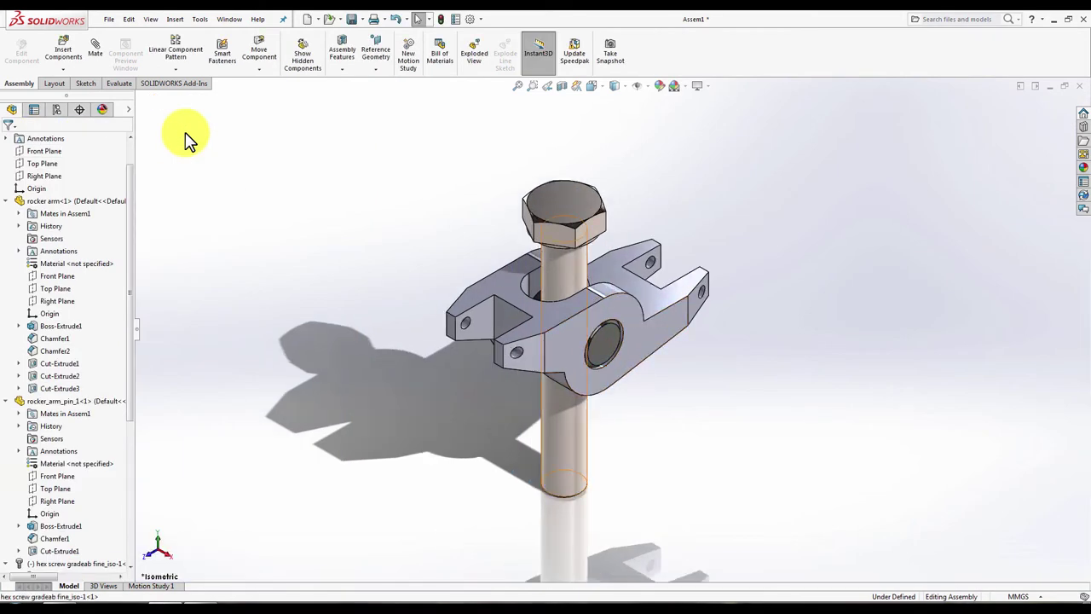
# Preview the pin files, then load rocker_arm_roll for insertion.
pyautogui.press('Escape')
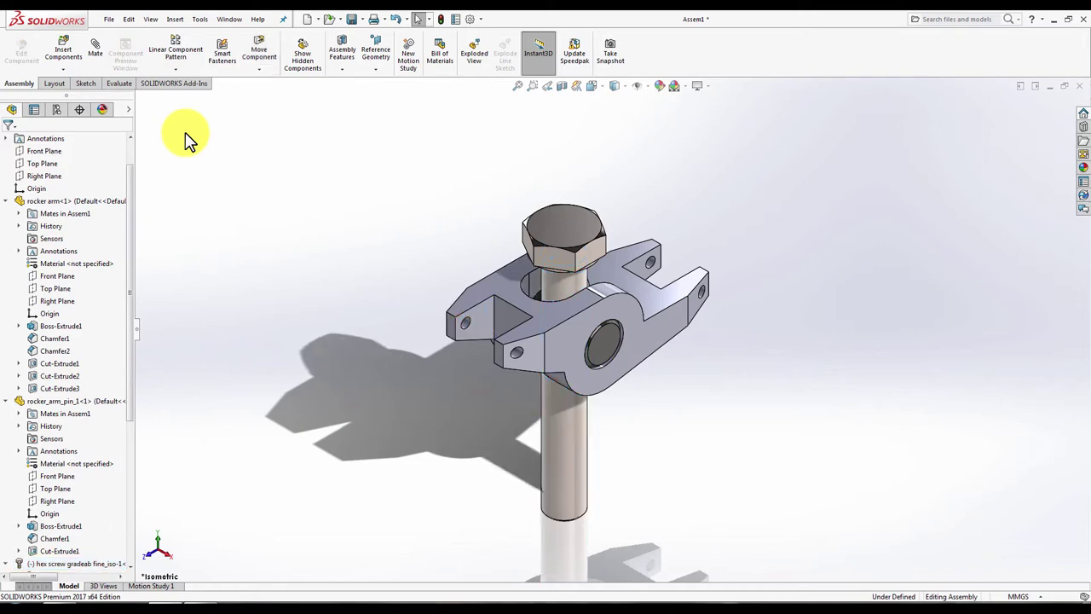
pyautogui.press('i')
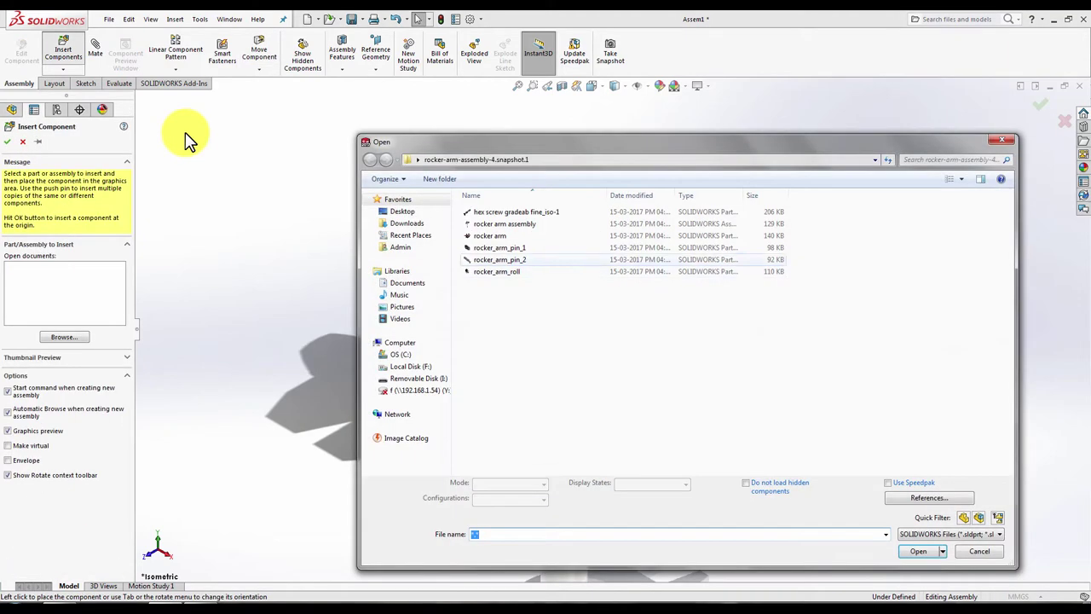
pyautogui.click(499, 248)
pyautogui.press('Down')
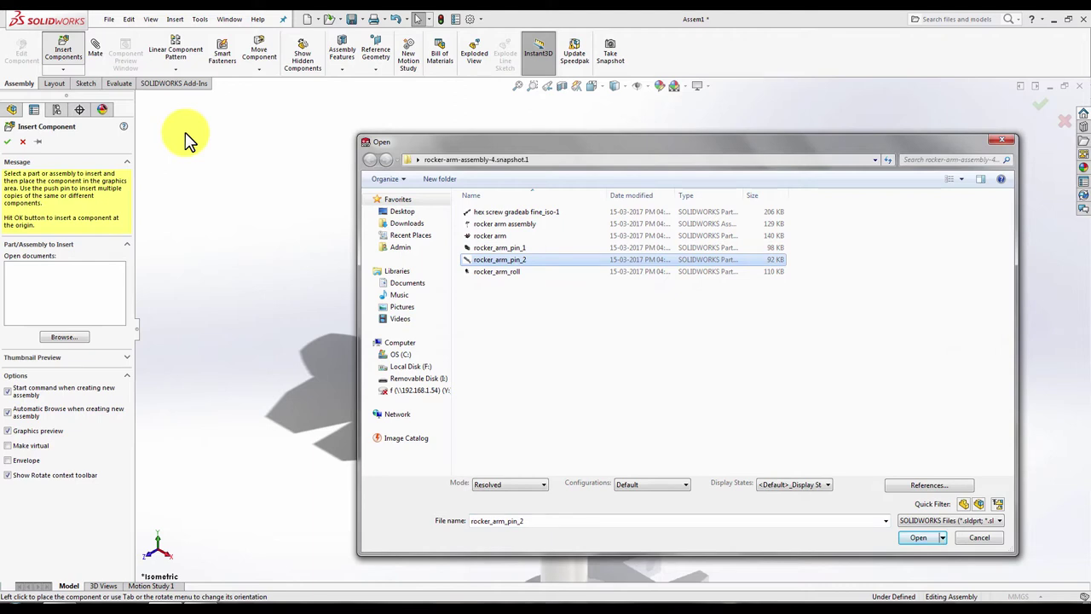
pyautogui.press('Up')
pyautogui.hotkey('alt', 'p')
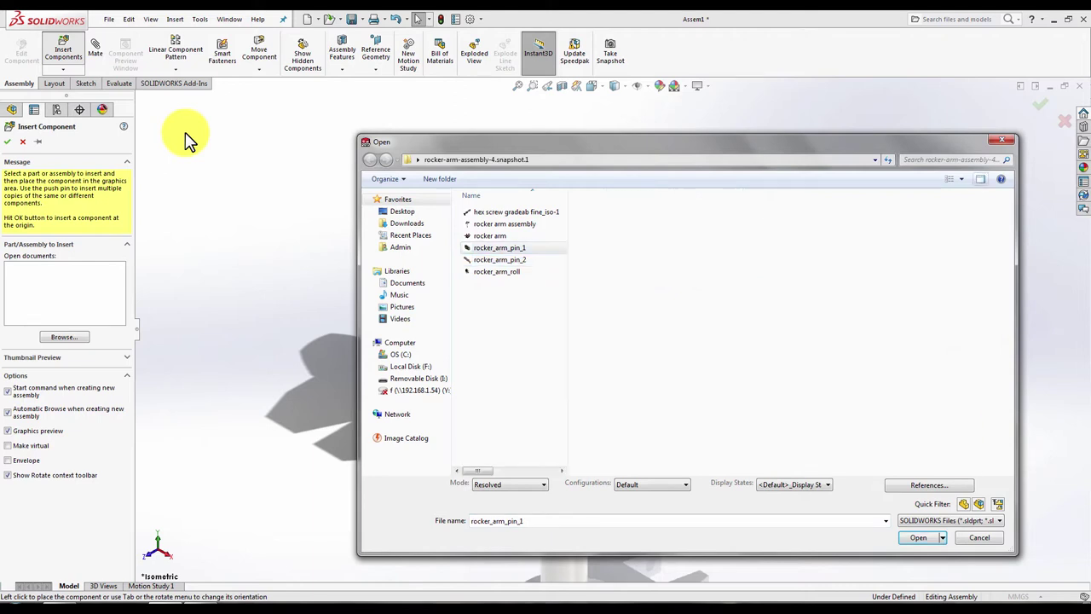
pyautogui.press('Down')
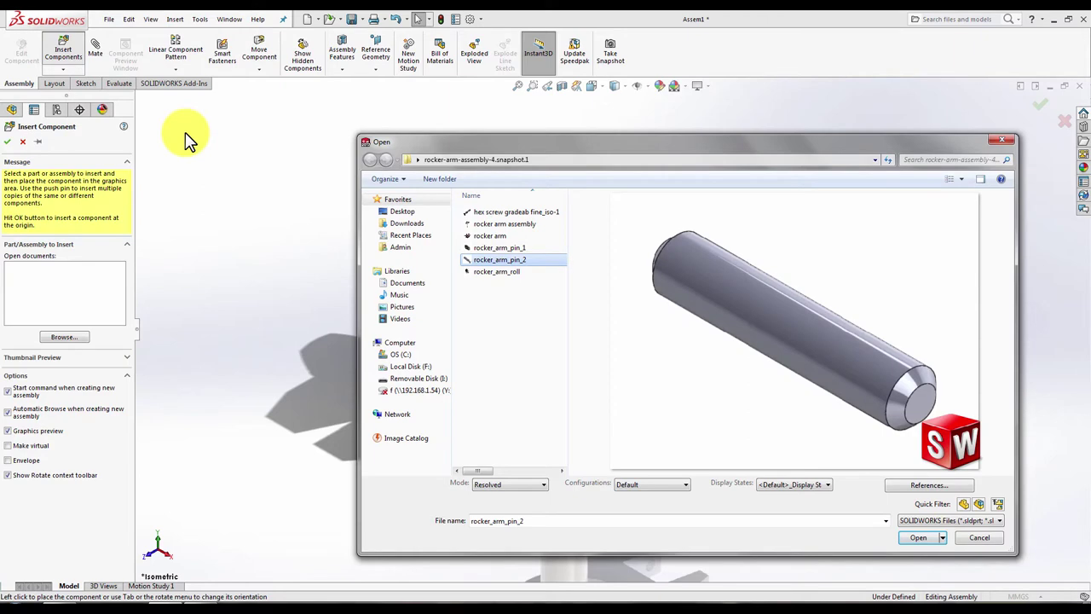
pyautogui.press('Down')
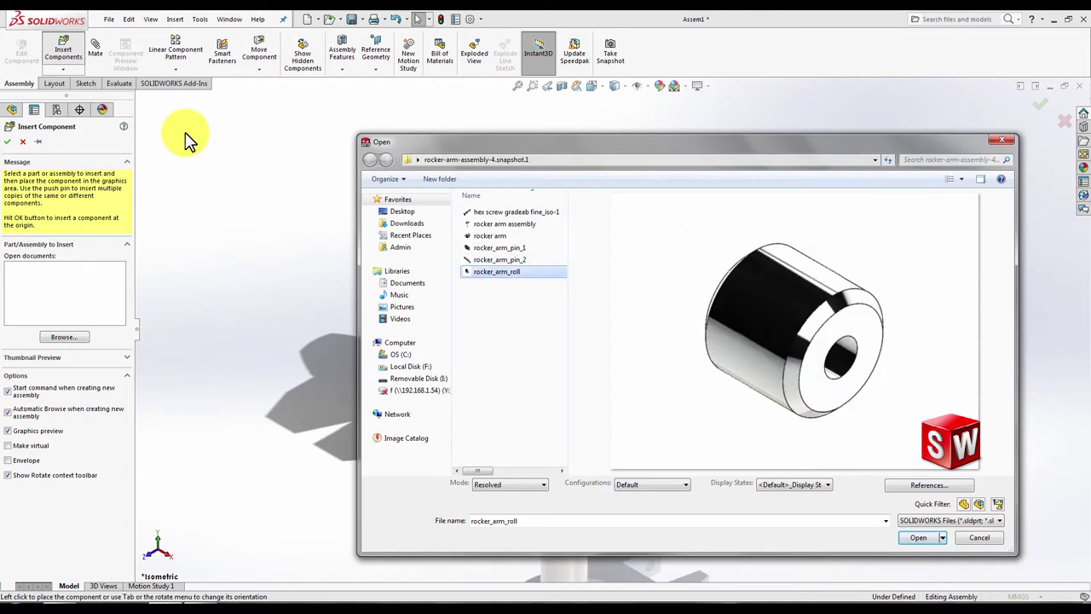
pyautogui.press('Return')
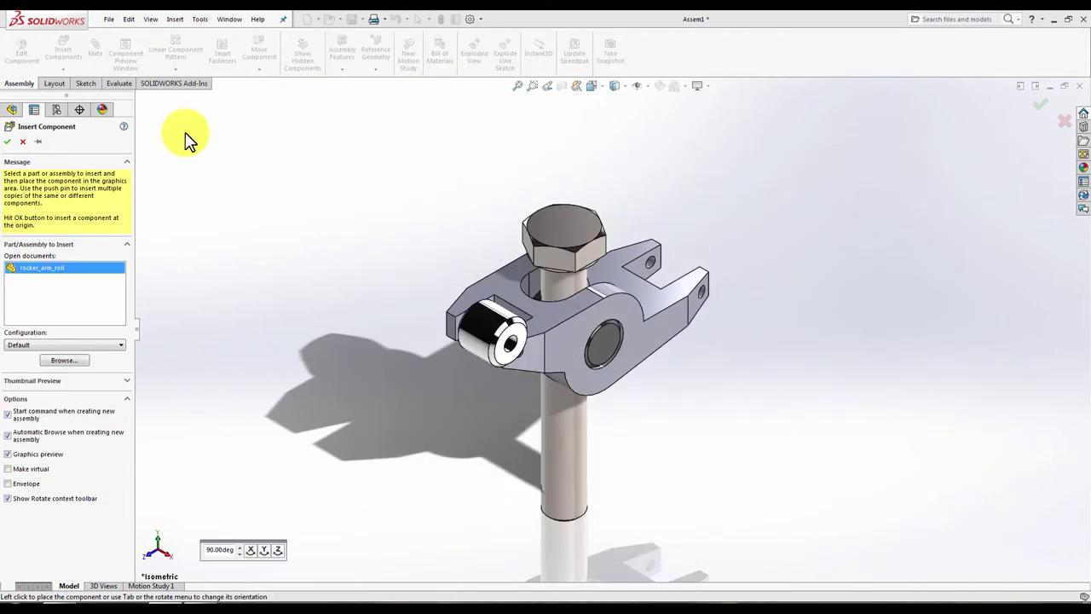
# Place the roll and mate its bore concentric with the far fork's pin hole.
pyautogui.press('Return')
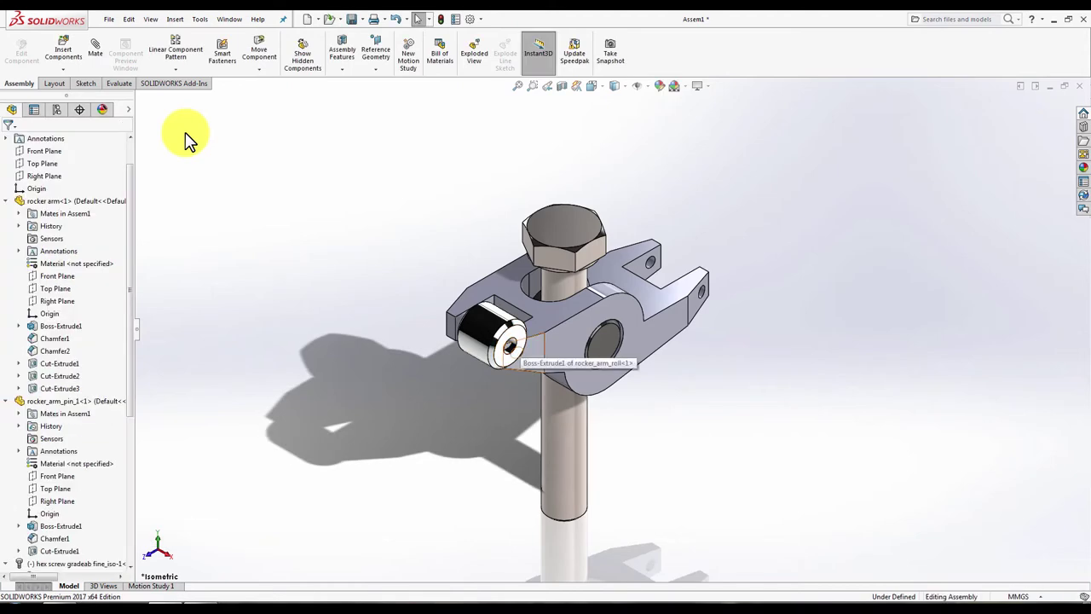
pyautogui.scroll(-3, 188, 139)
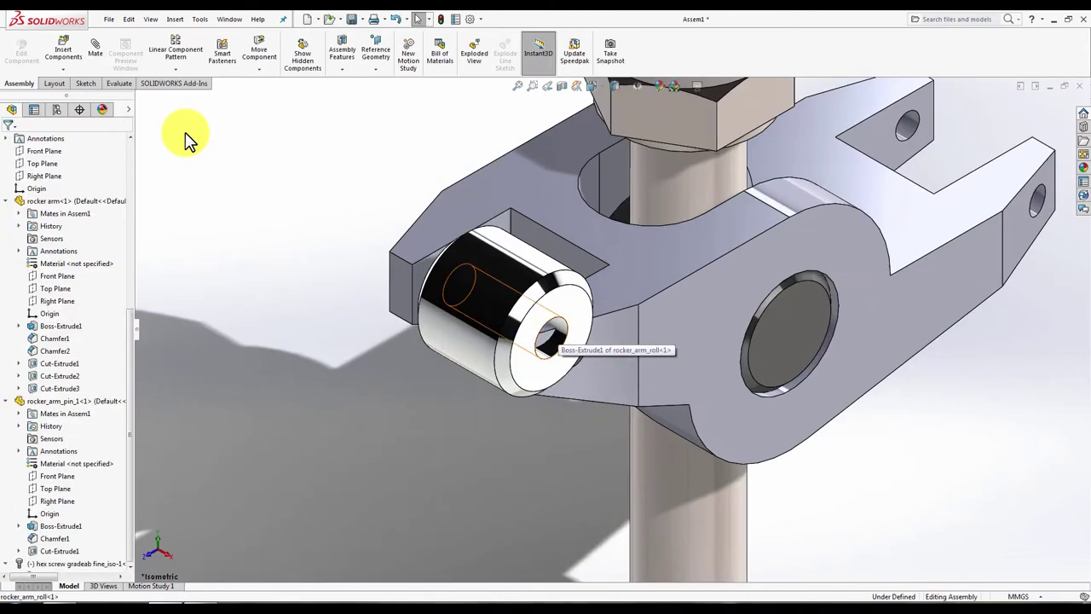
pyautogui.click(547, 337)
pyautogui.keyDown('ctrl'); pyautogui.click(906, 126); pyautogui.keyUp('ctrl')
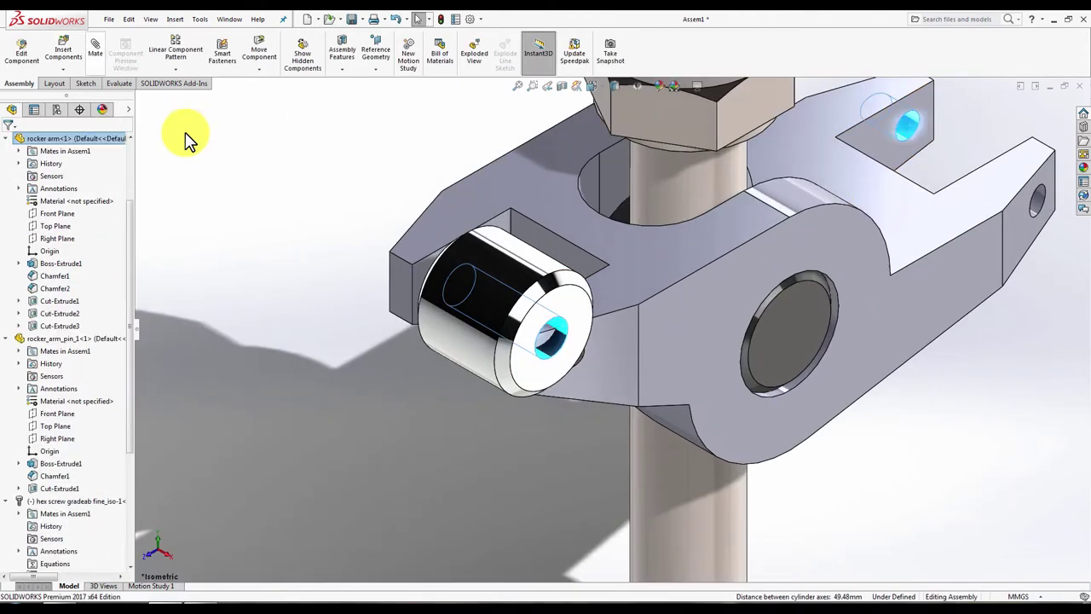
pyautogui.press('m')
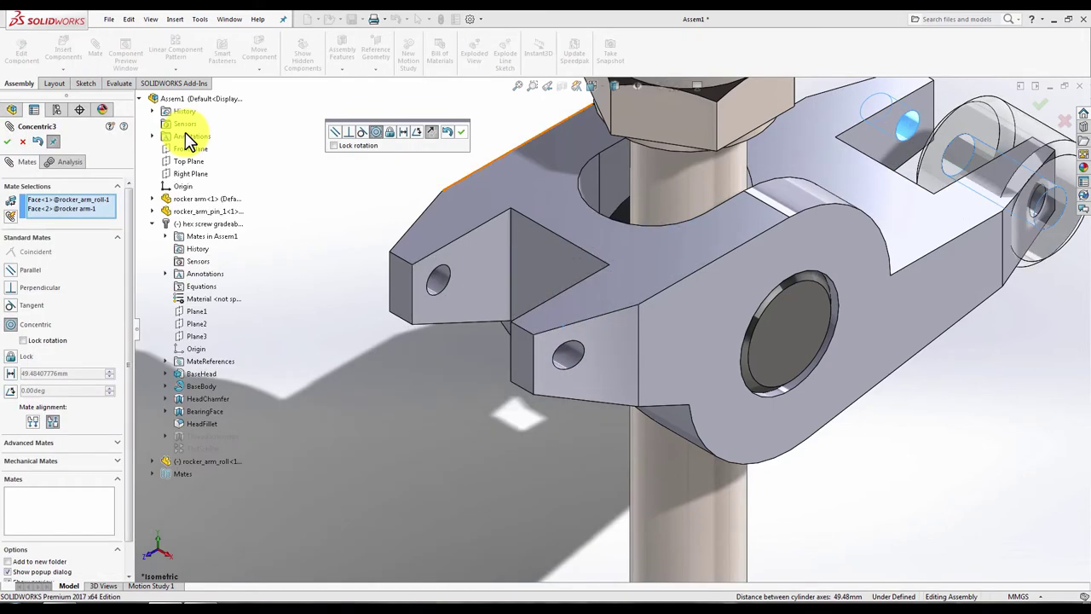
pyautogui.press('Return')
pyautogui.press('f')
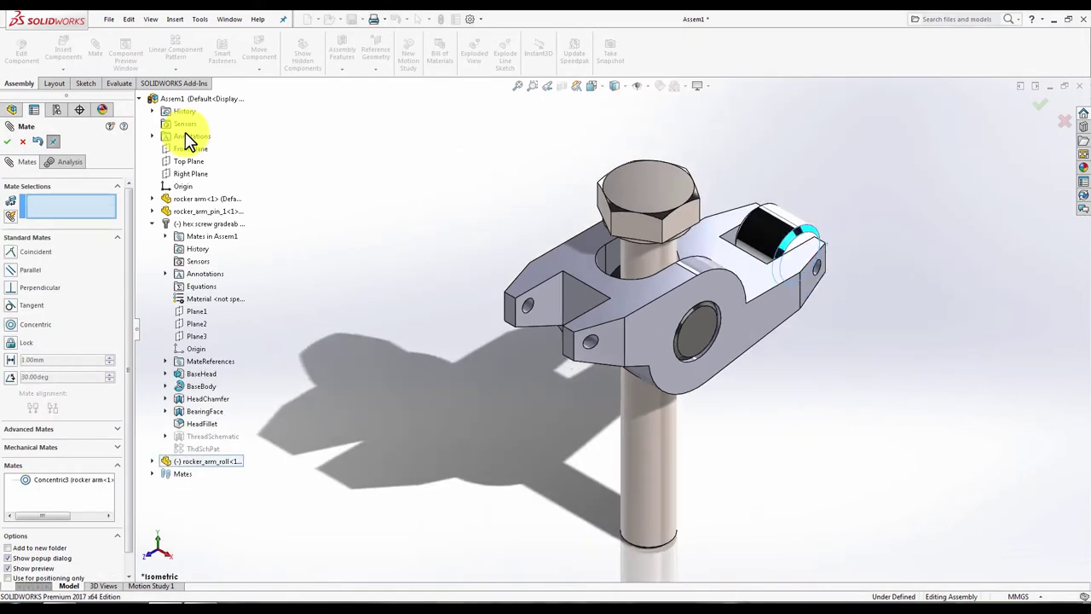
pyautogui.scroll(5, 187, 139)
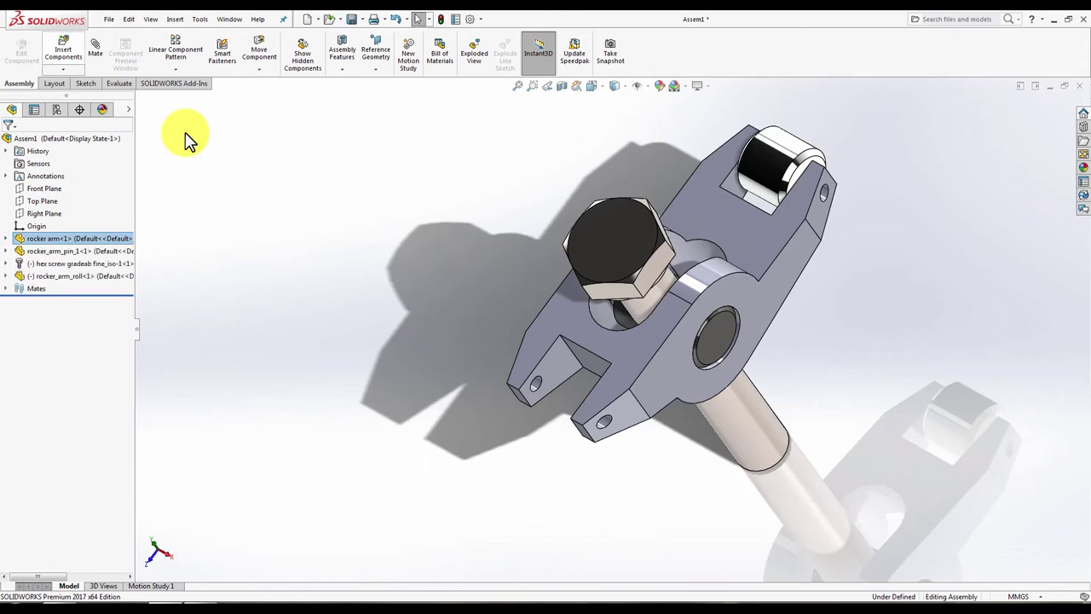
# Insert rocker_arm_roll<2> beside the empty fork and select it with the rocker arm.
pyautogui.press('Up')
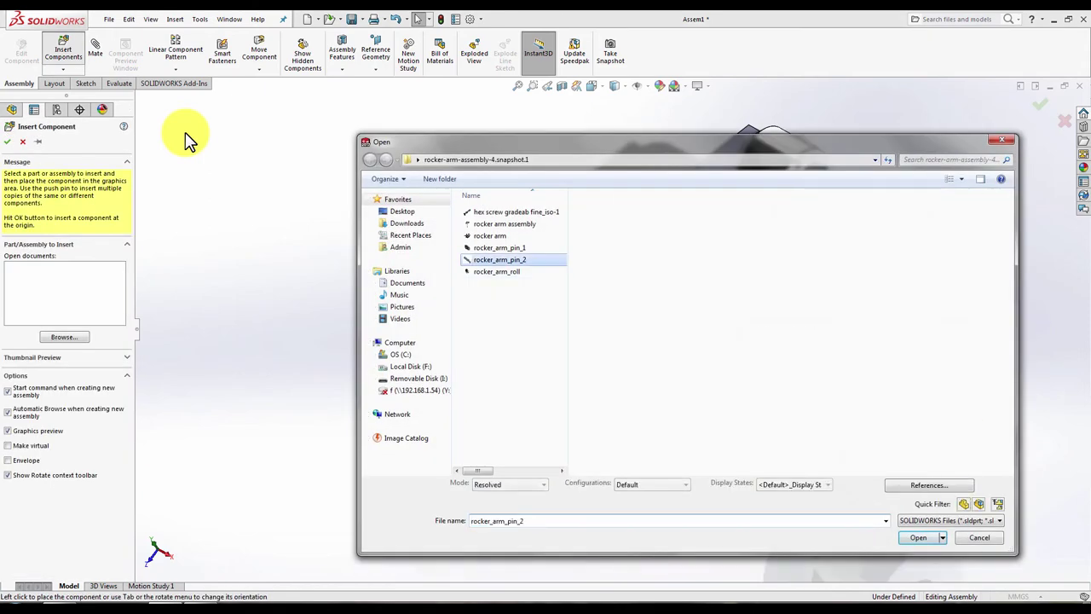
pyautogui.press('Down')
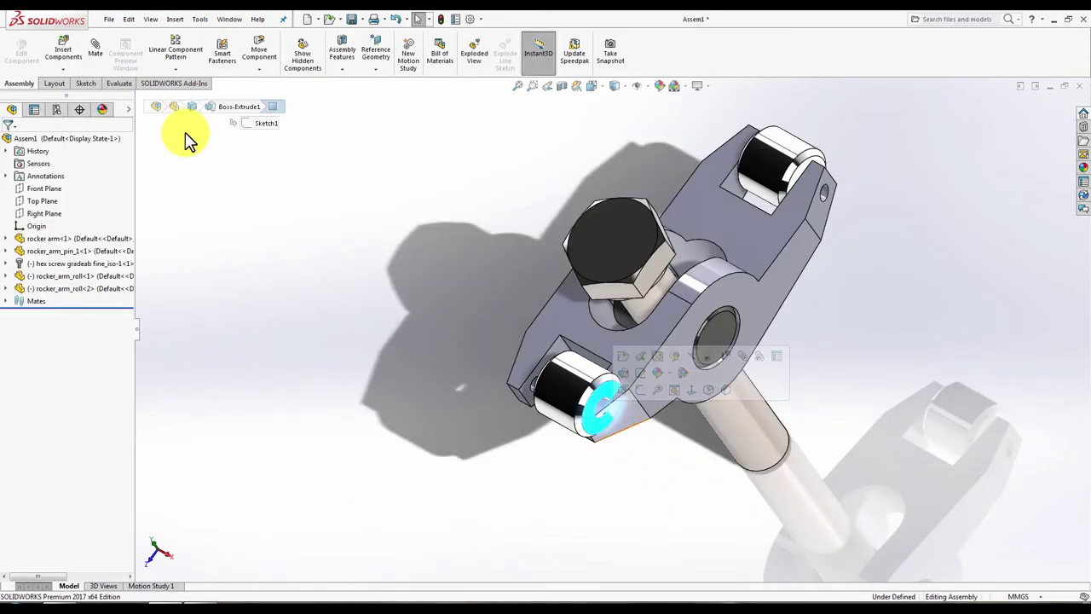
pyautogui.press('Left')
pyautogui.press('Left')
pyautogui.press('Left')
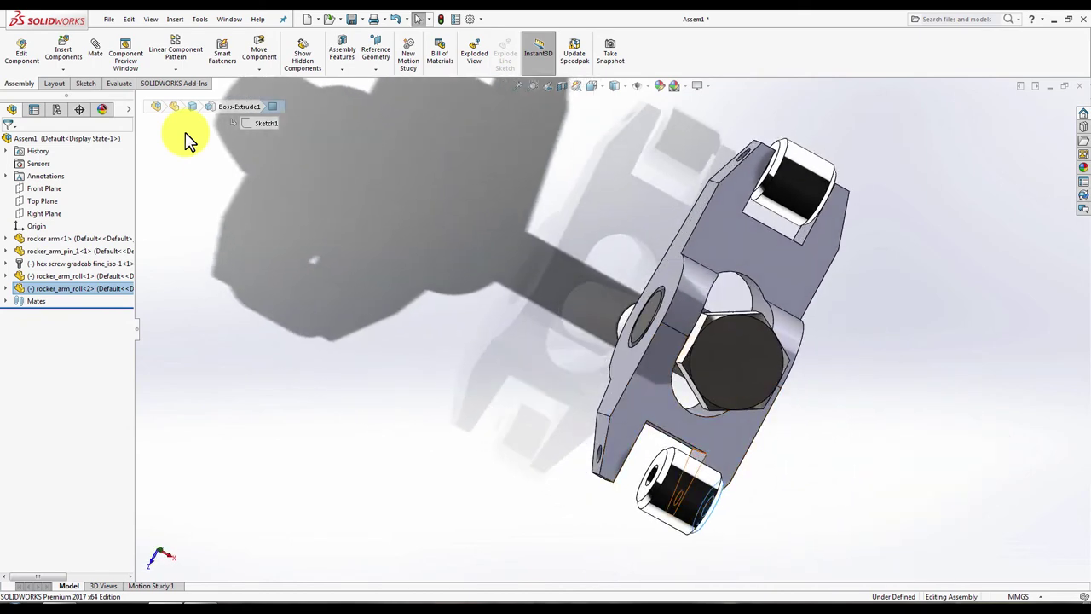
pyautogui.keyDown('ctrl'); pyautogui.click(698, 456); pyautogui.keyUp('ctrl')
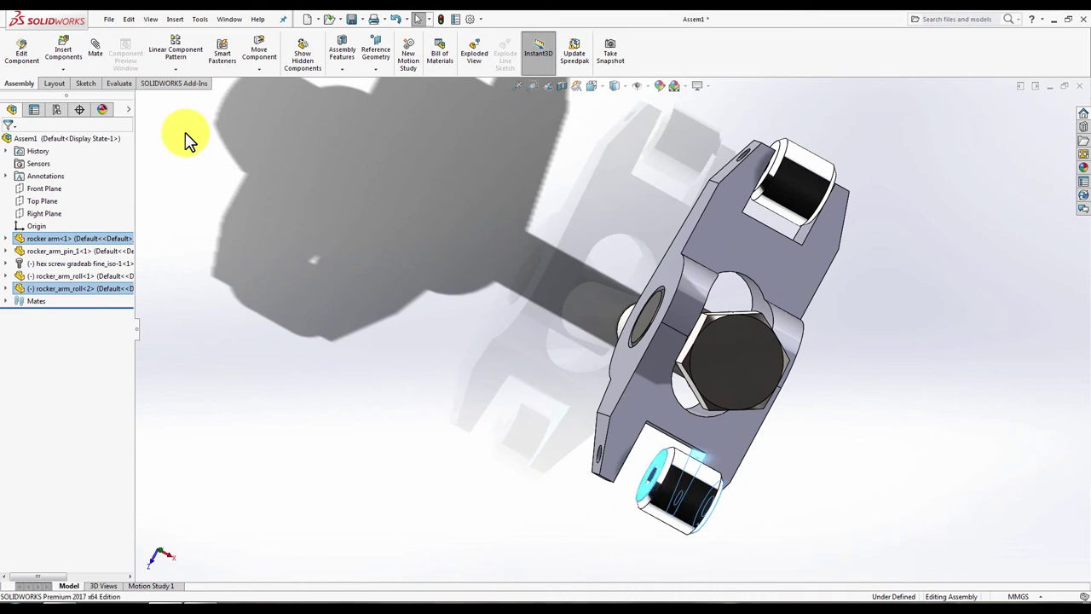
pyautogui.press('Left')
pyautogui.press('Left')
pyautogui.press('Left')
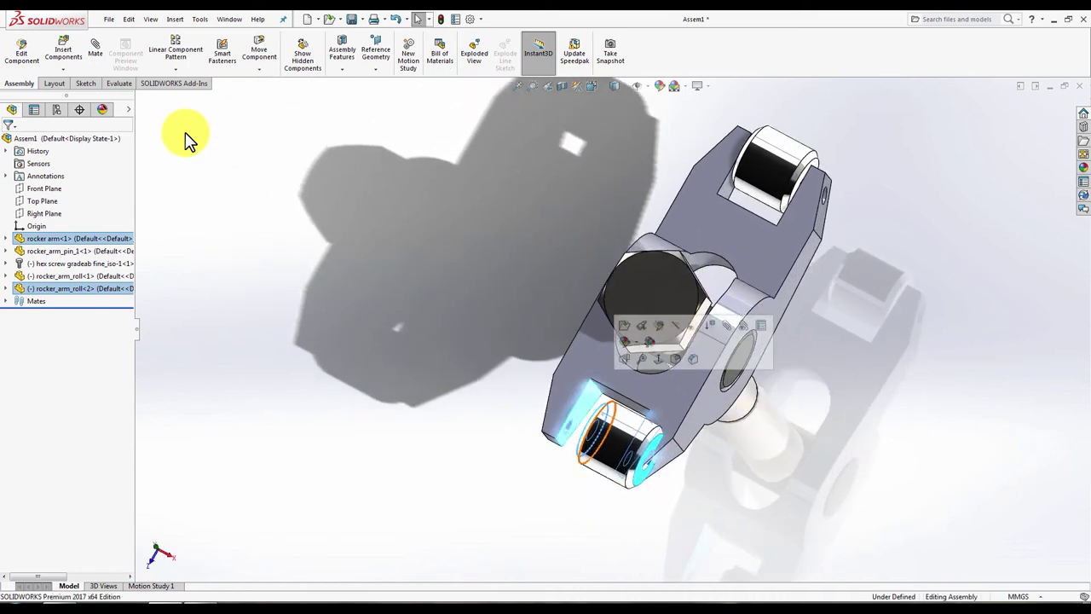
# Mate rocker_arm_roll<2> concentric in the second fork, then fit the isometric view.
pyautogui.press('m')
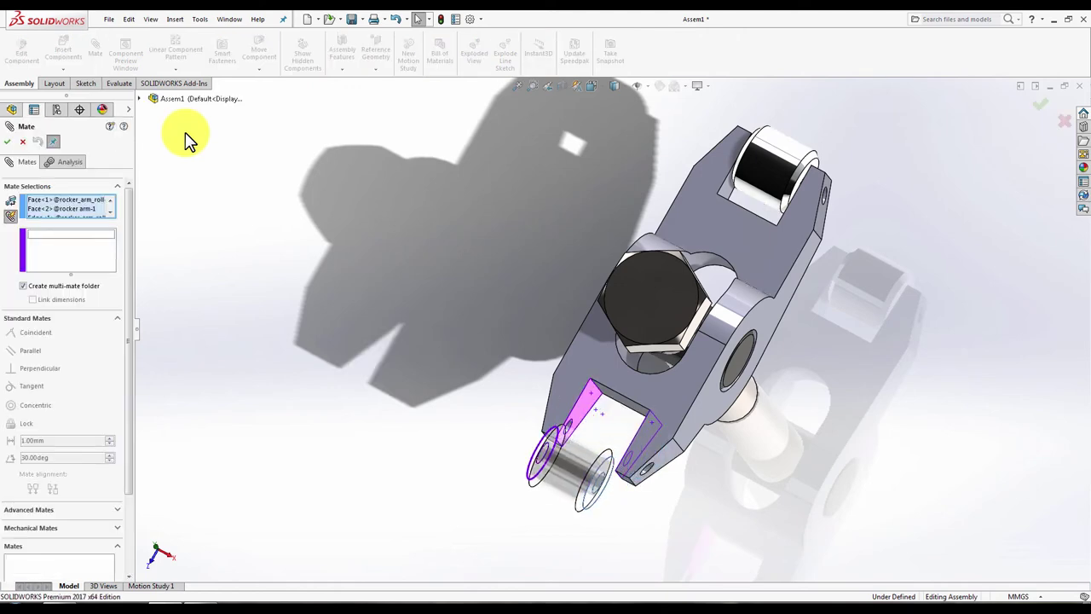
pyautogui.press('Escape')
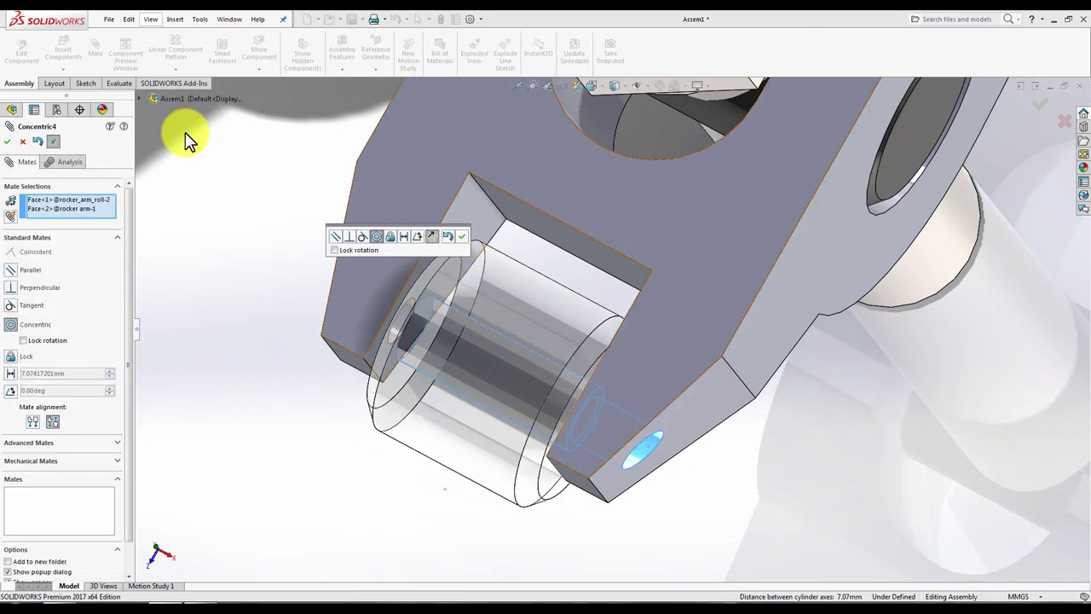
pyautogui.press('Return')
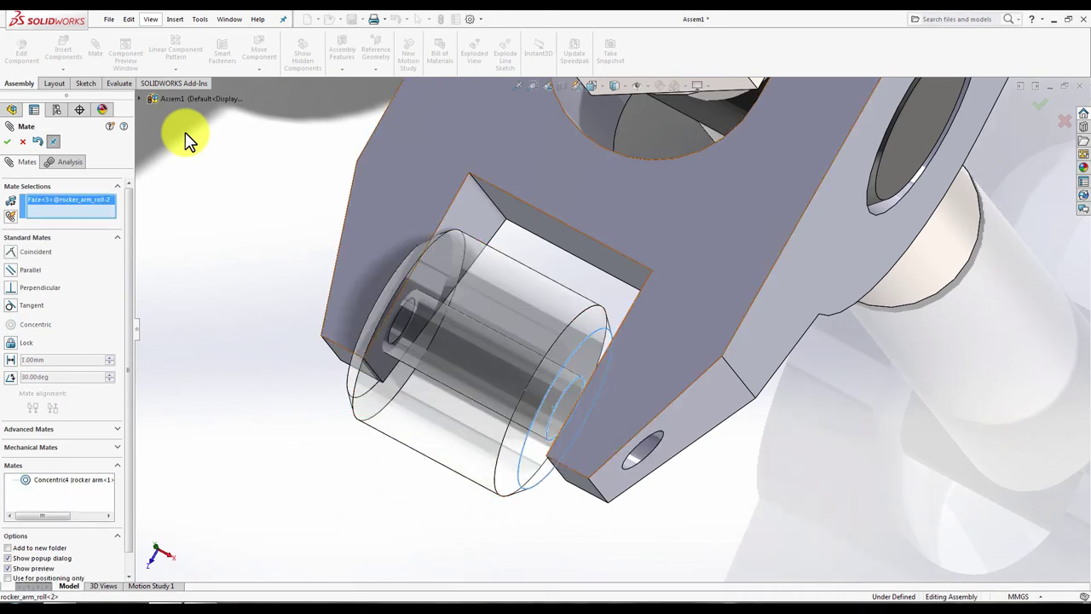
pyautogui.press('Return')
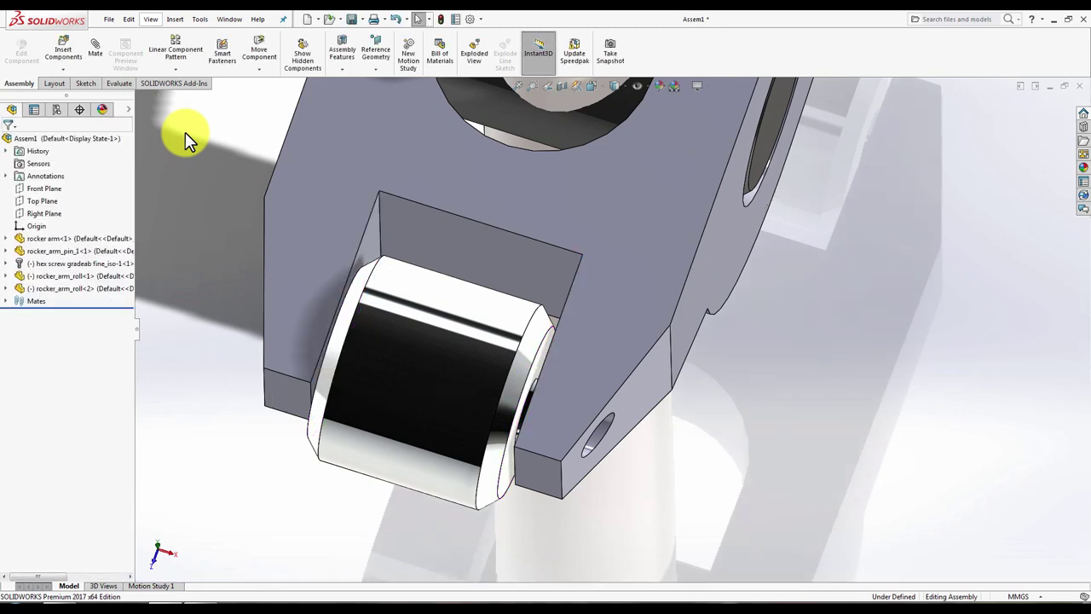
pyautogui.hotkey('ctrl', '7')
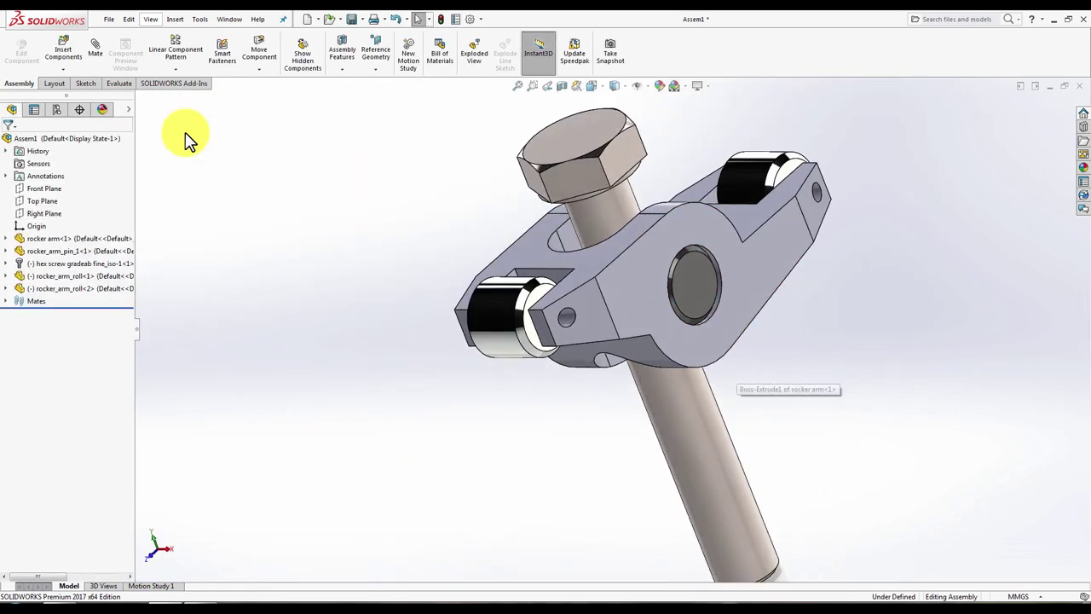
pyautogui.press('f')
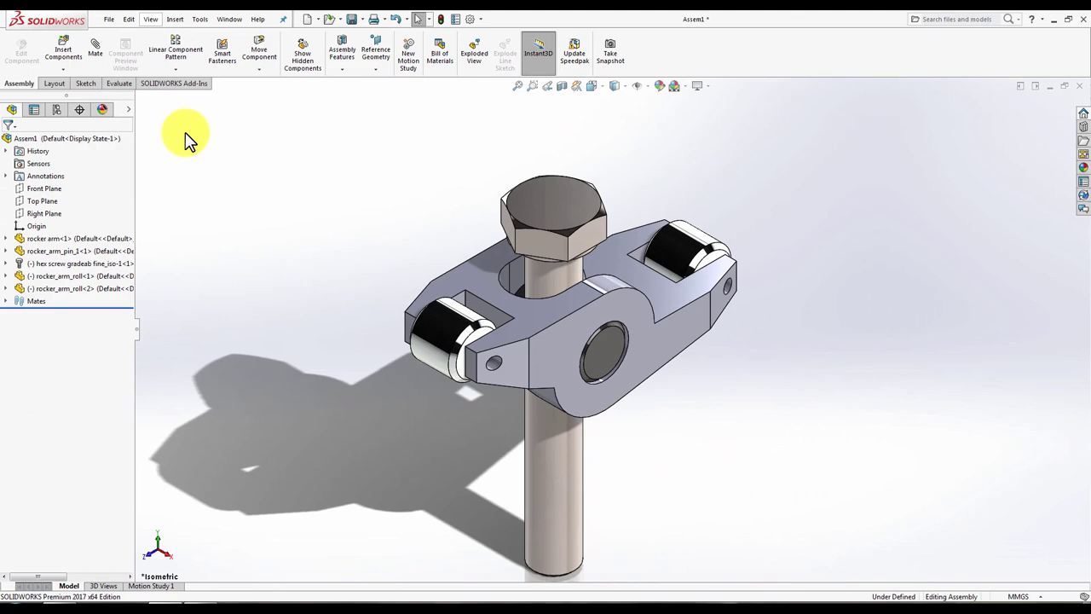